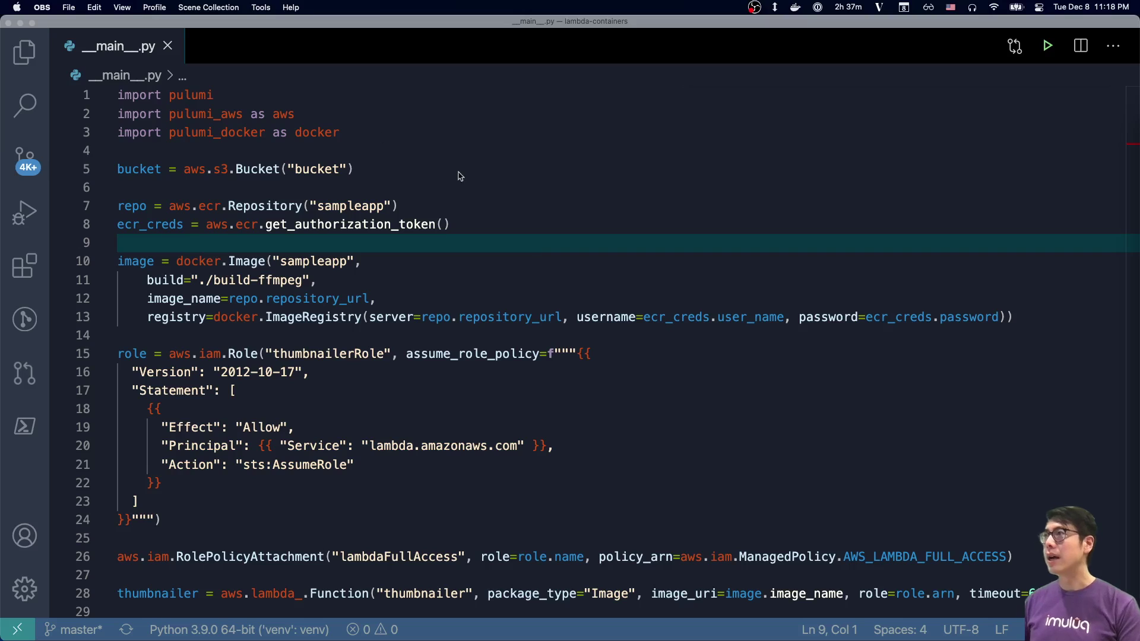
- Inspect the S3 bucket declaration on line 5 and the ECR repository definition in the Pulumi program
click(309, 95)
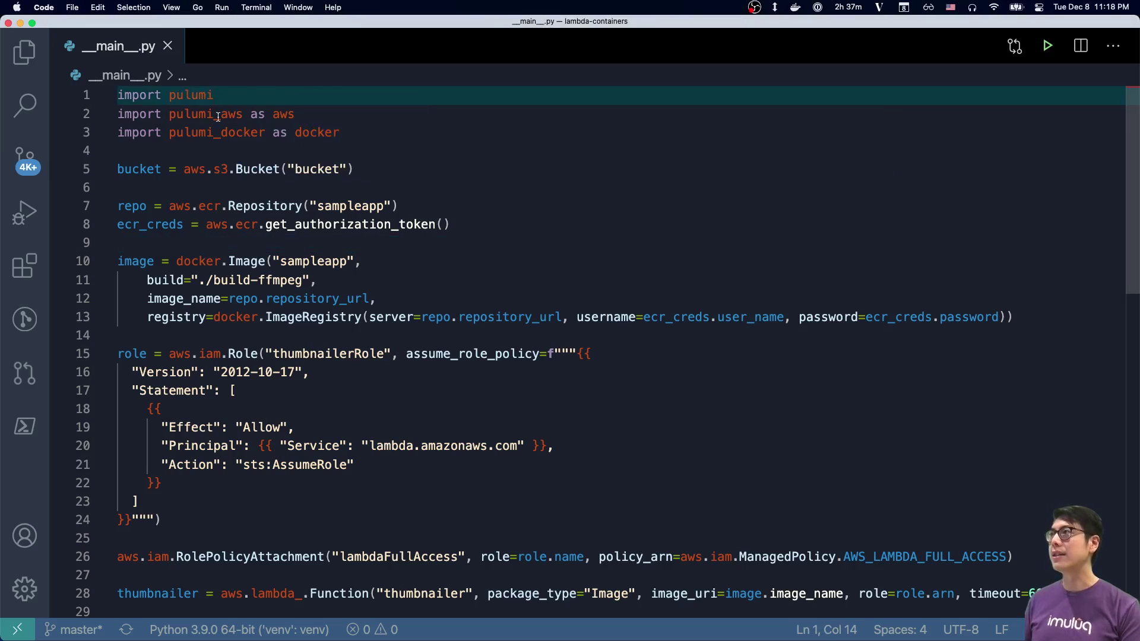
click(473, 171)
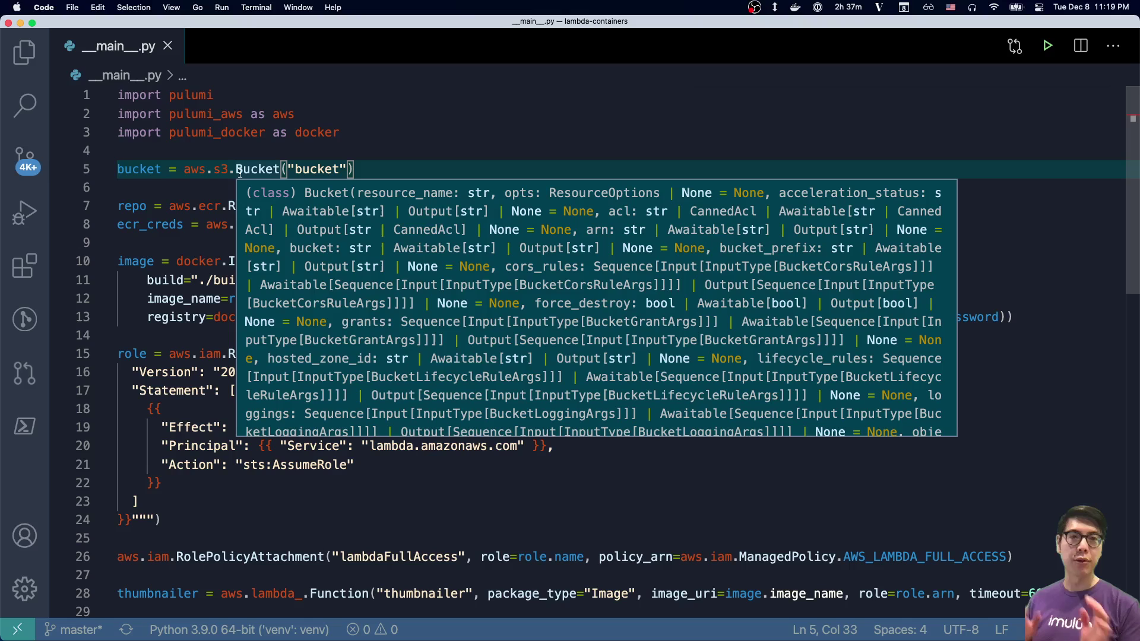
mouse_move(256, 169)
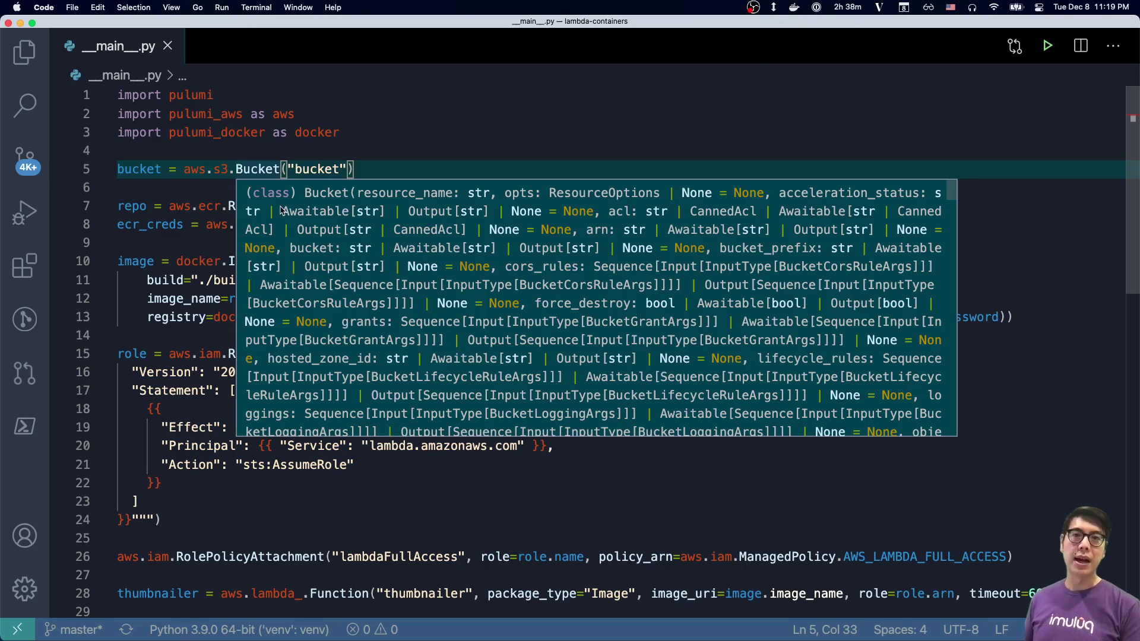
click(368, 148)
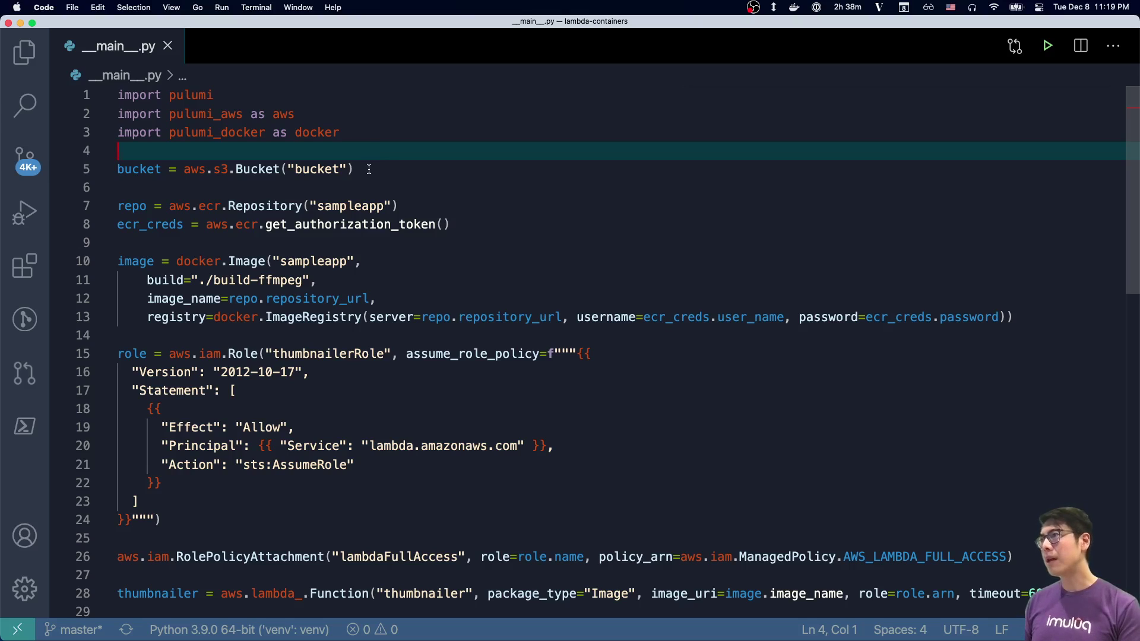
click(368, 170)
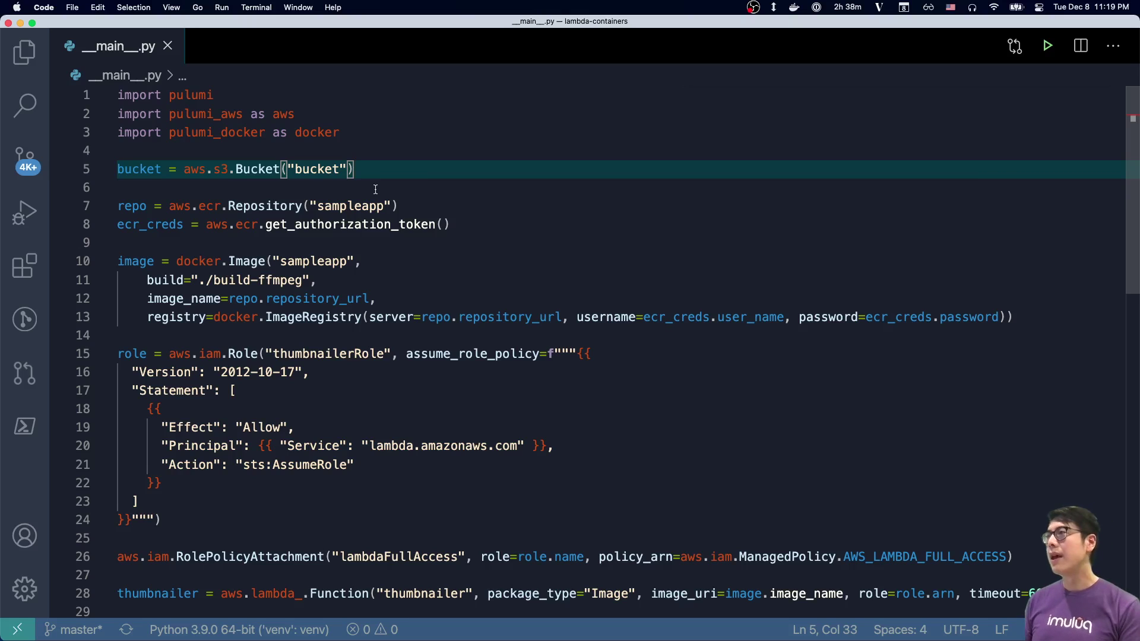
click(423, 210)
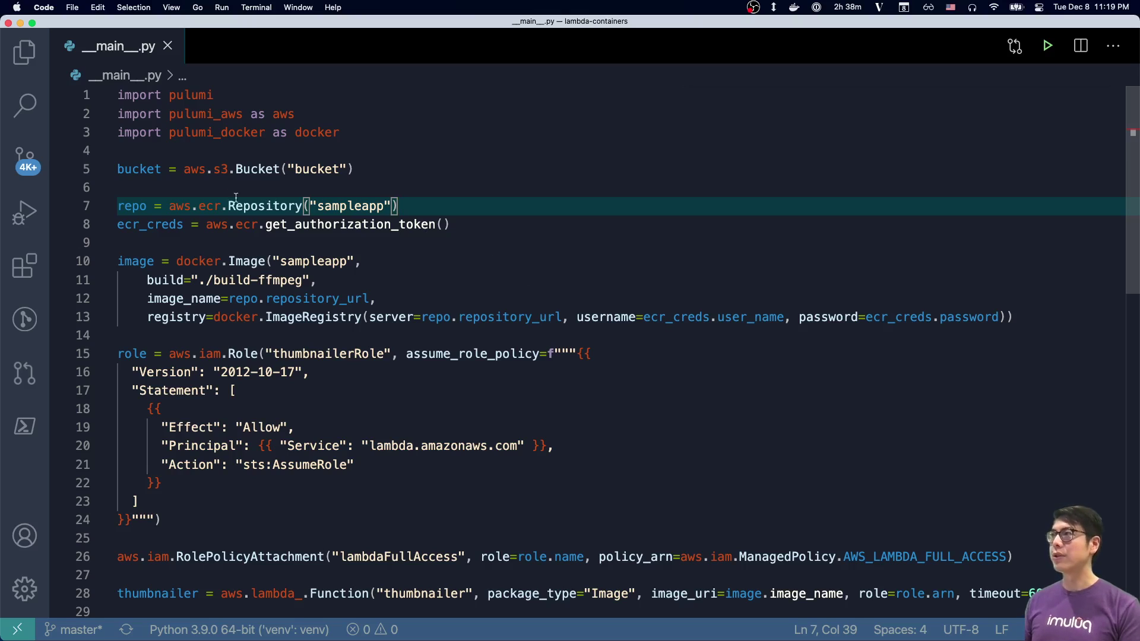
scroll(441, 242, down, 3)
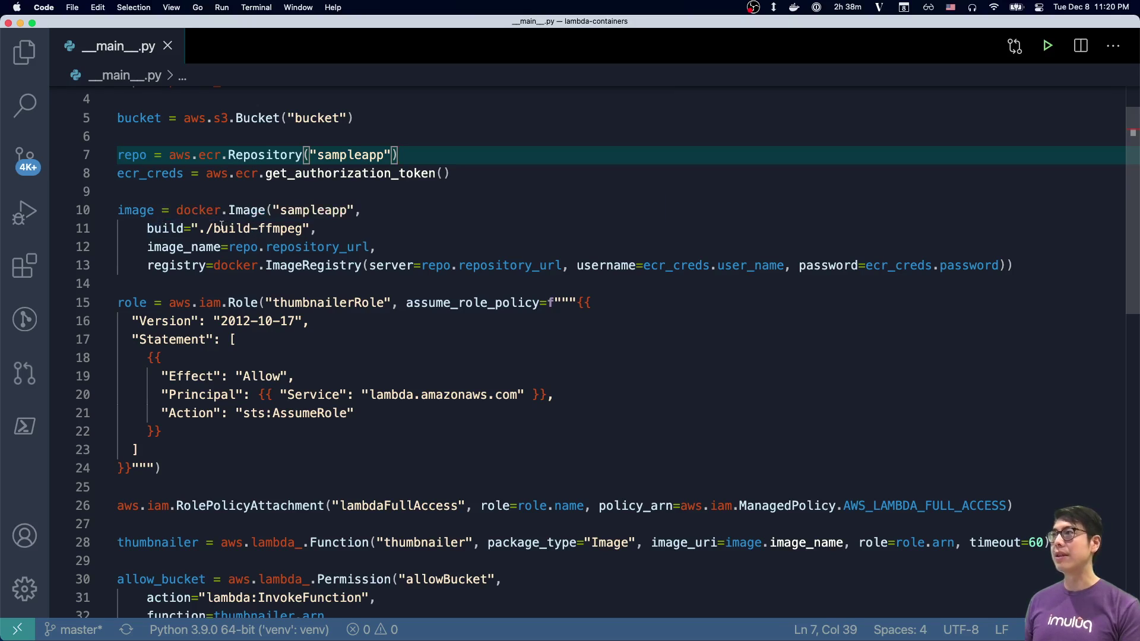
- Check the build-ffmpeg build path on line 11 and that folder's files in Explorer
drag(221, 229, 301, 229)
key(Right)
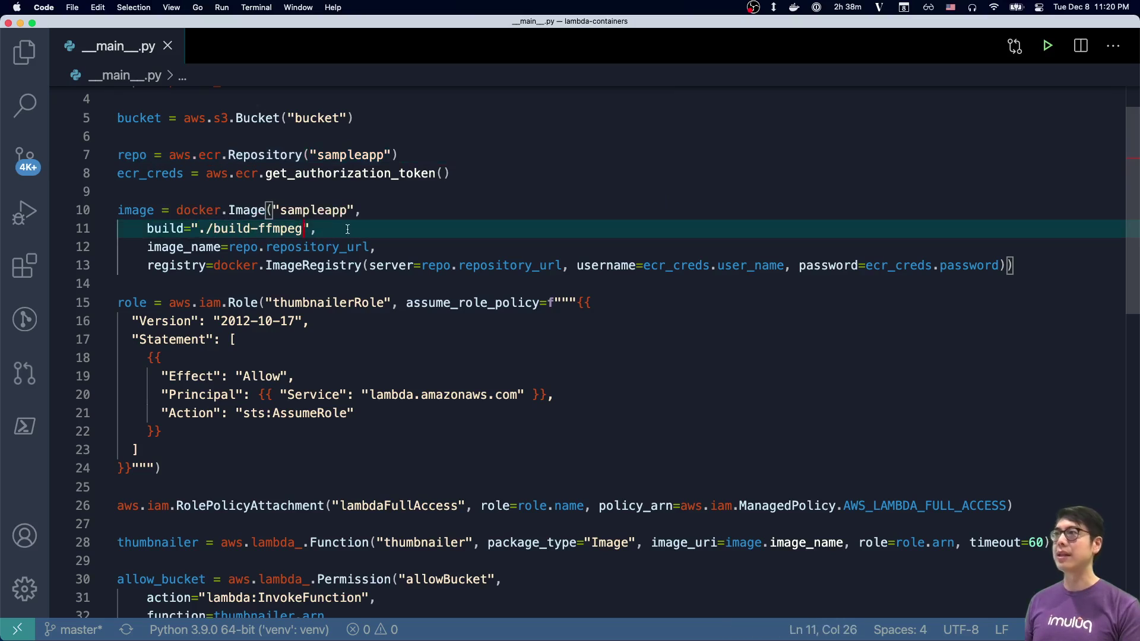
text(")
click(347, 229)
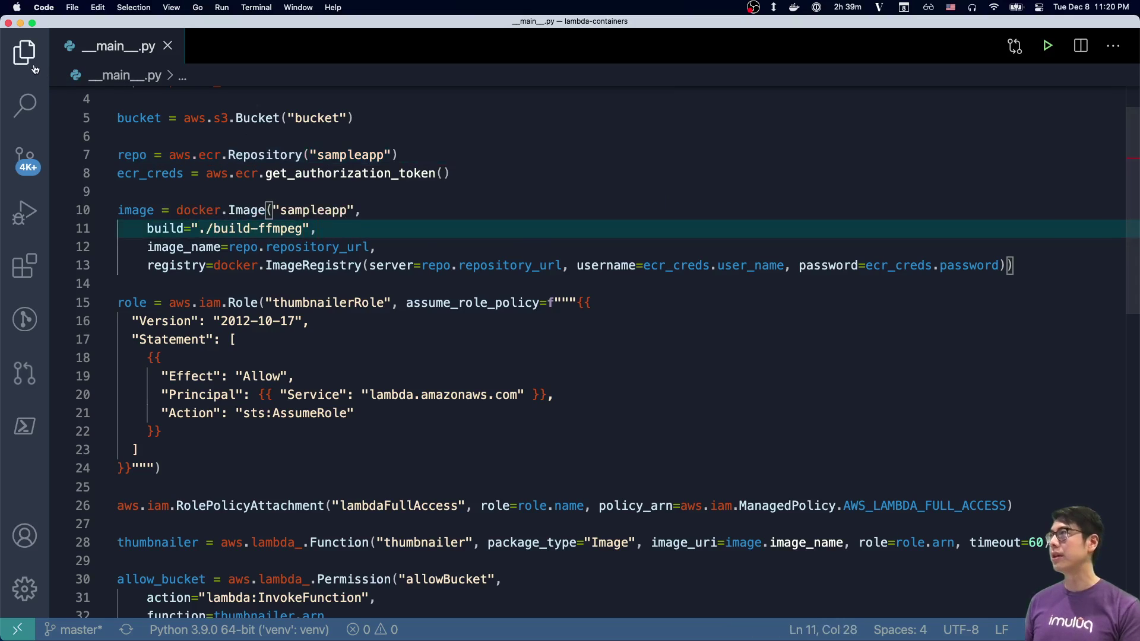
click(33, 67)
click(120, 144)
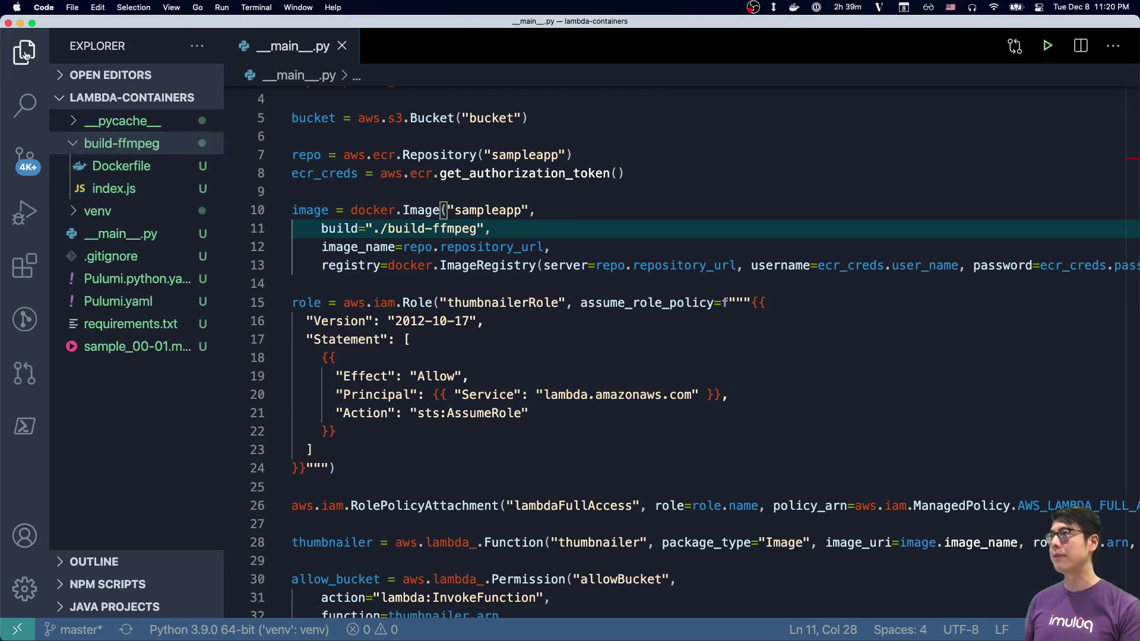
click(24, 54)
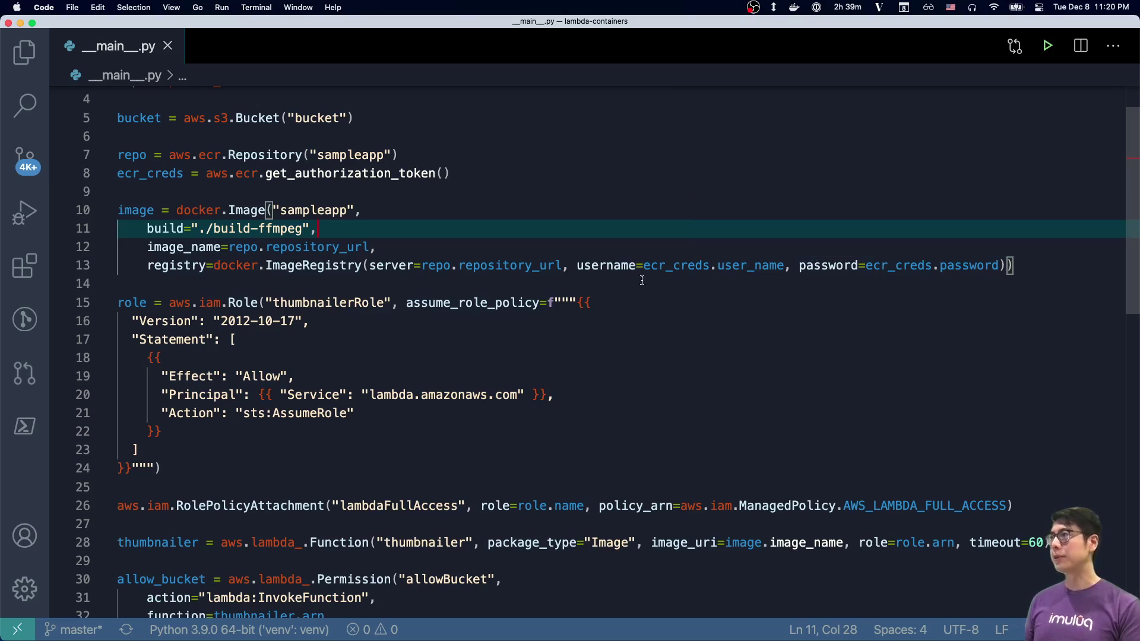
click(366, 291)
scroll(426, 364, down, 2)
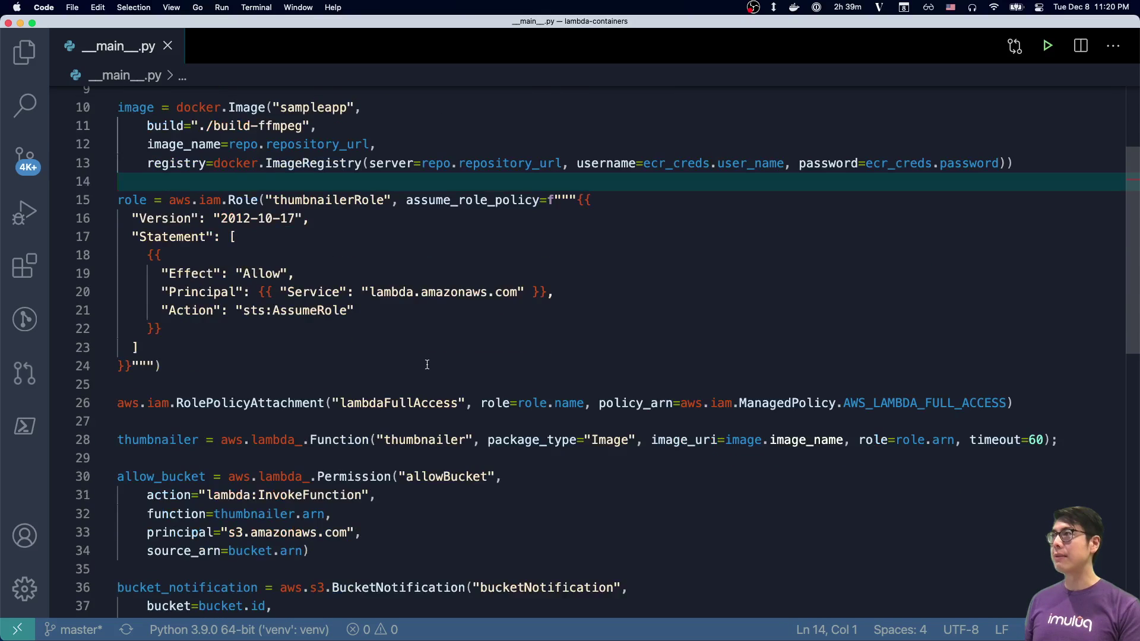
scroll(426, 364, up, 3)
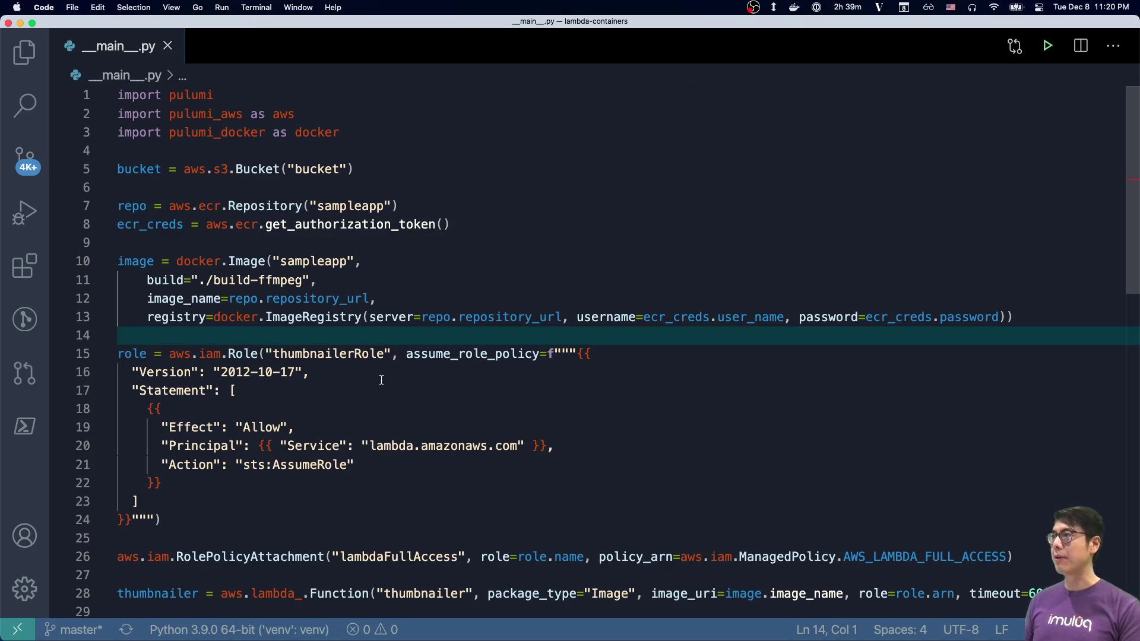
scroll(381, 379, down, 3)
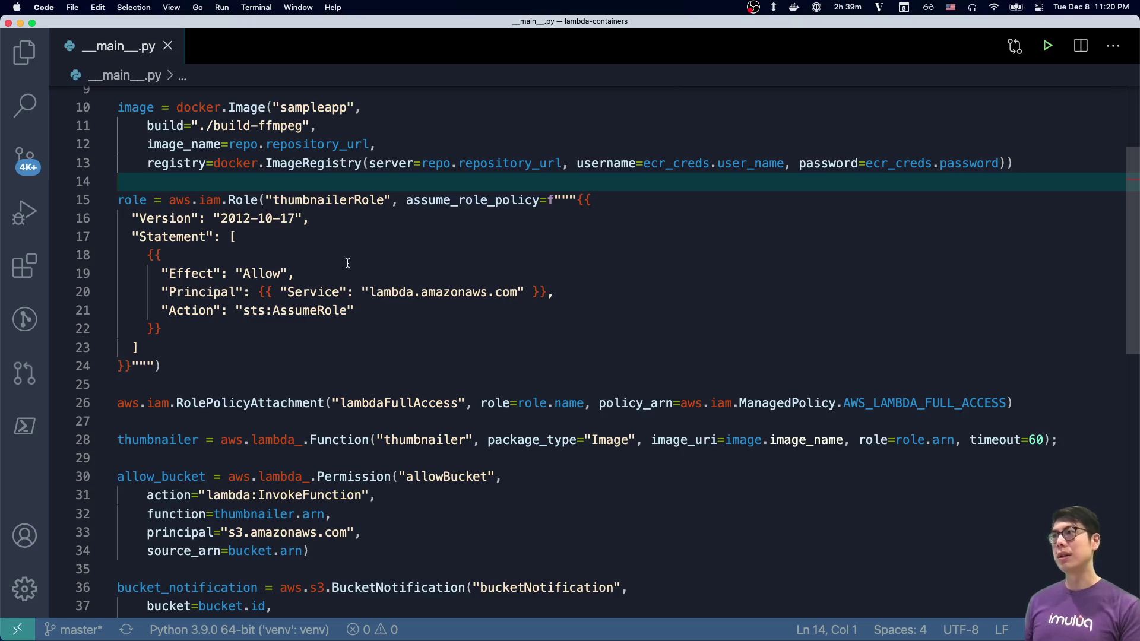
scroll(686, 337, down, 3)
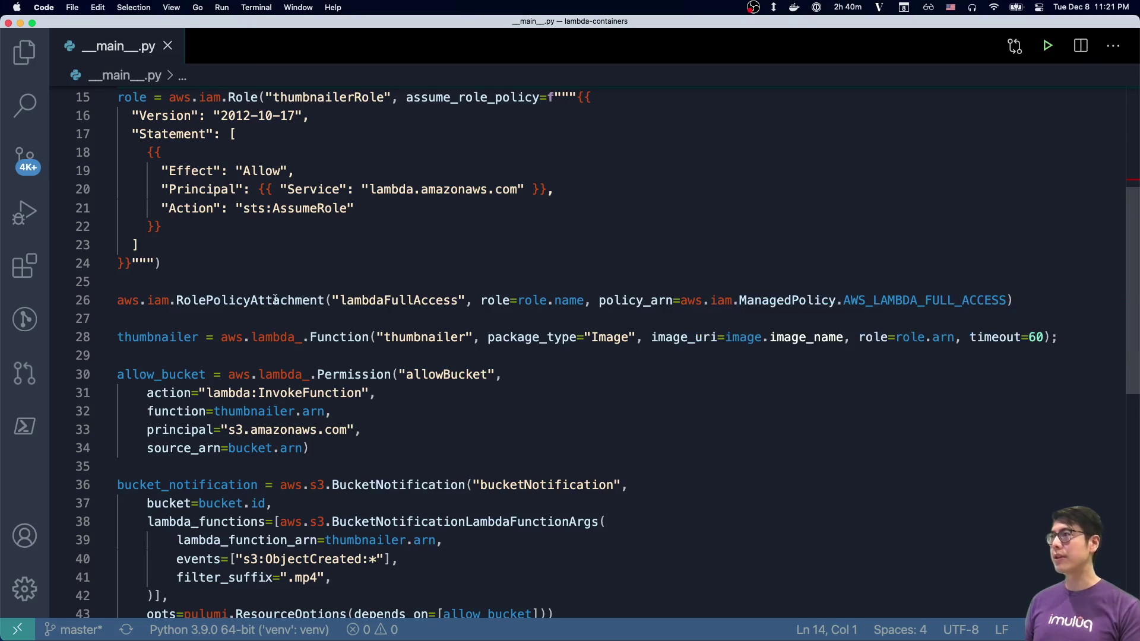
scroll(652, 329, down, 1)
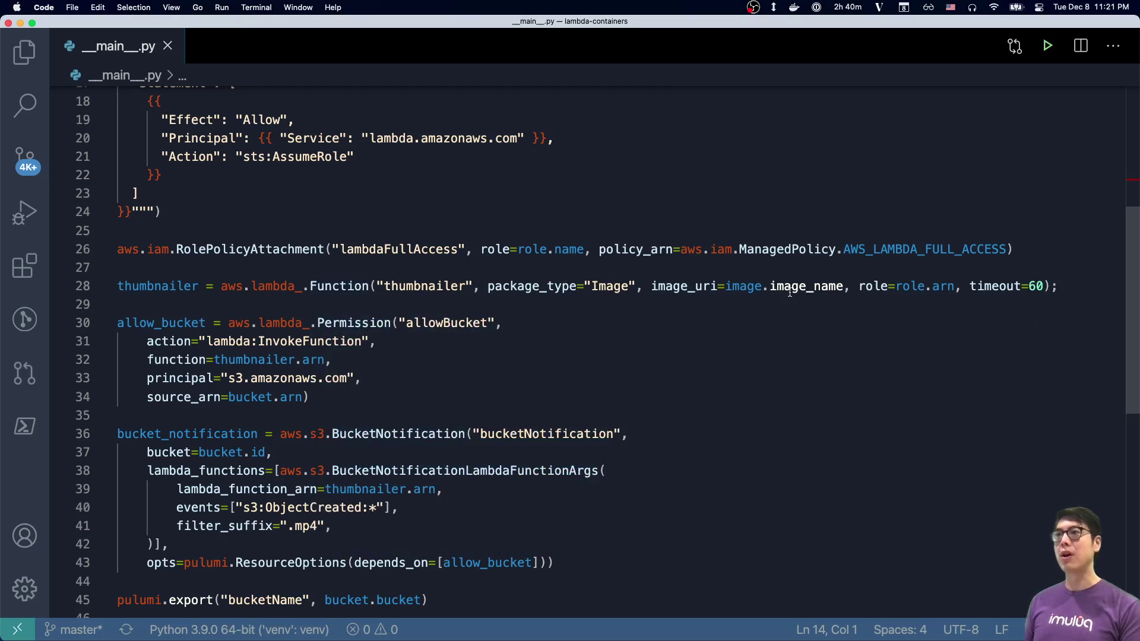
mouse_move(806, 337)
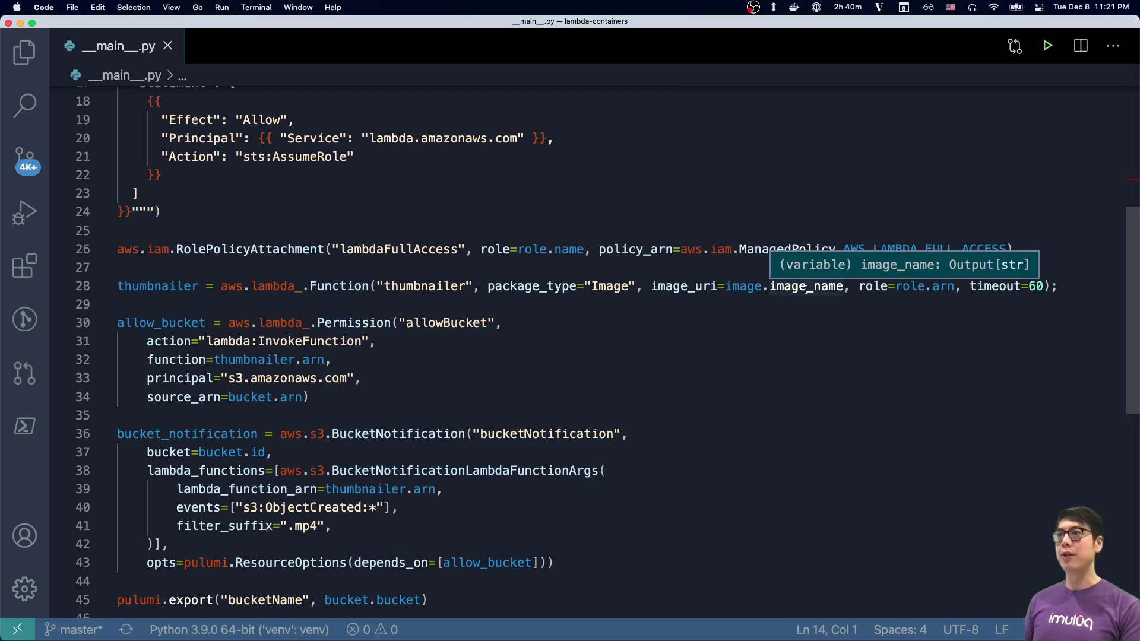
scroll(534, 267, up, 3)
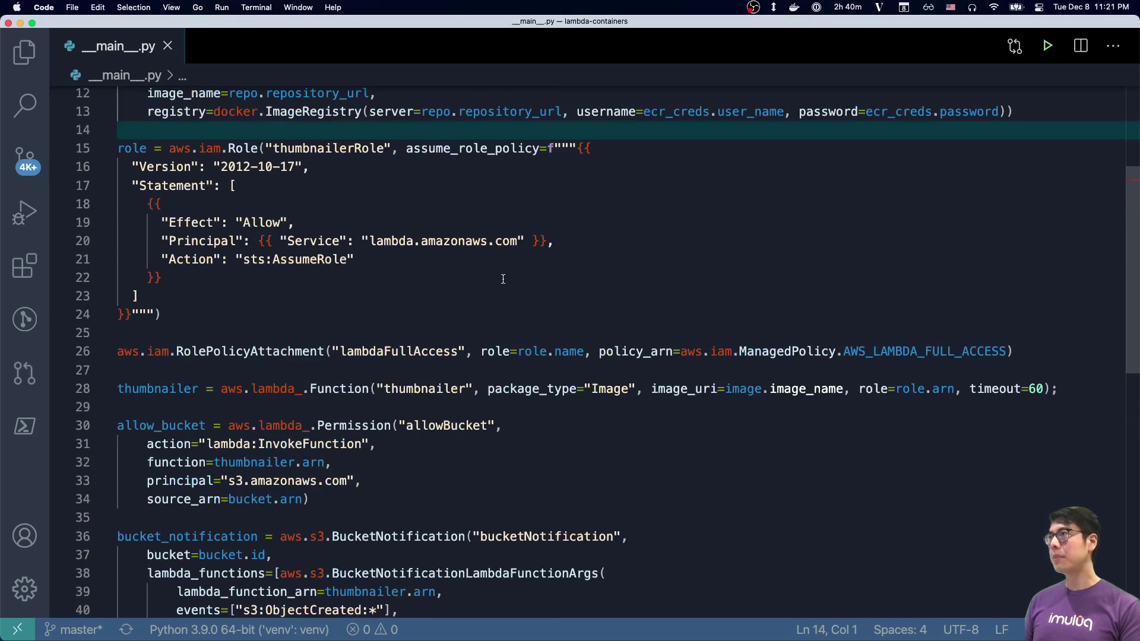
scroll(346, 196, up, 3)
scroll(608, 292, down, 1)
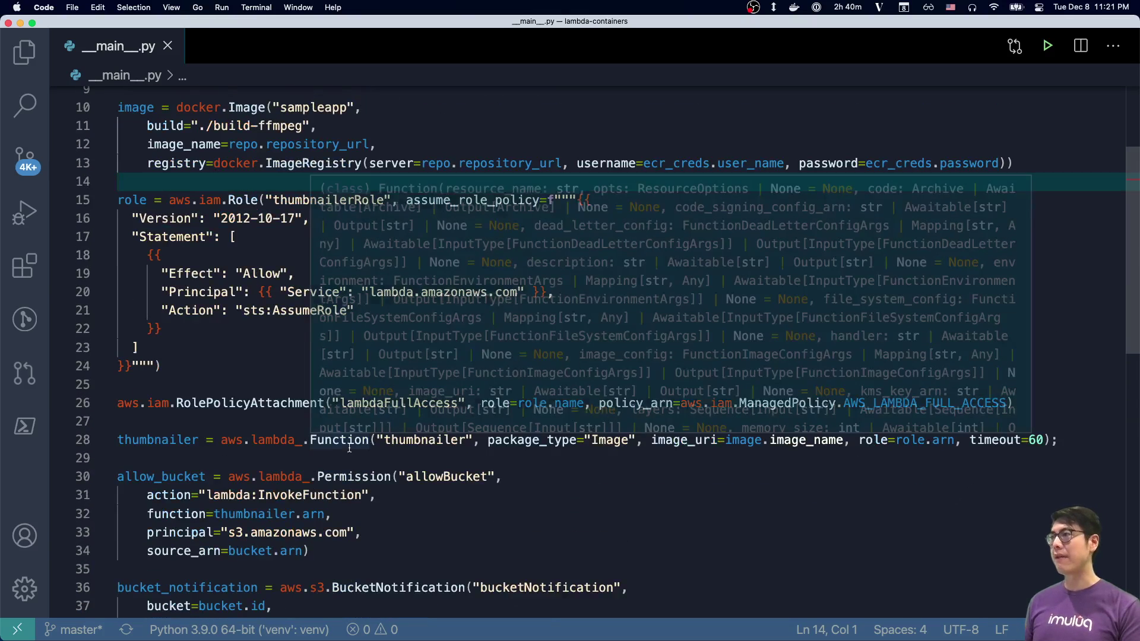
scroll(540, 474, down, 3)
scroll(539, 474, down, 8)
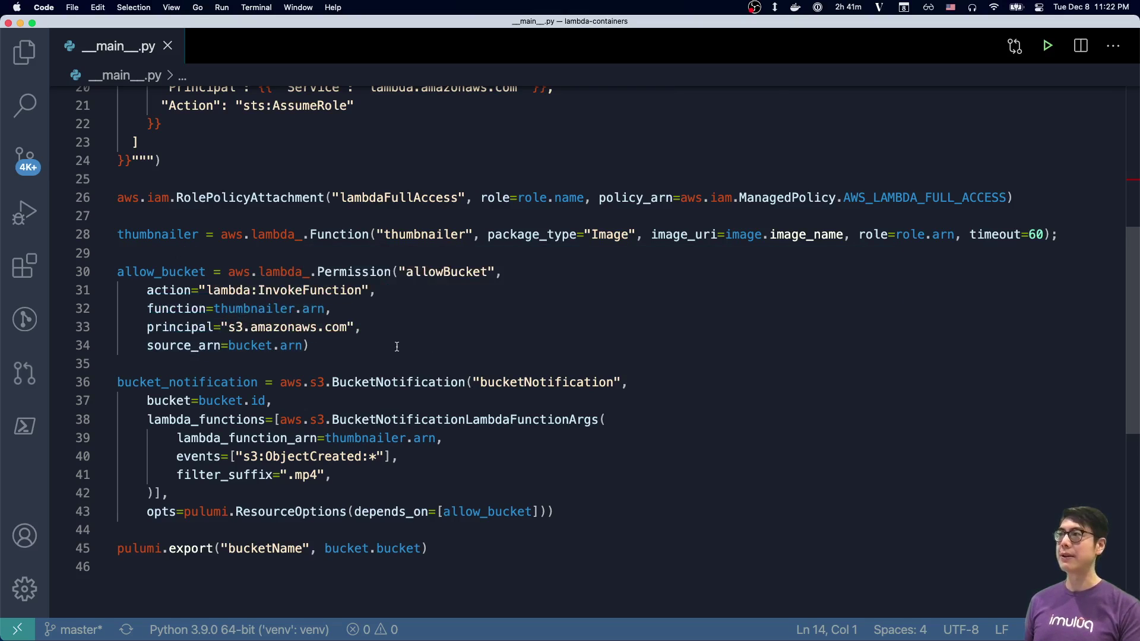
scroll(398, 354, down, 4)
scroll(398, 353, down, 1)
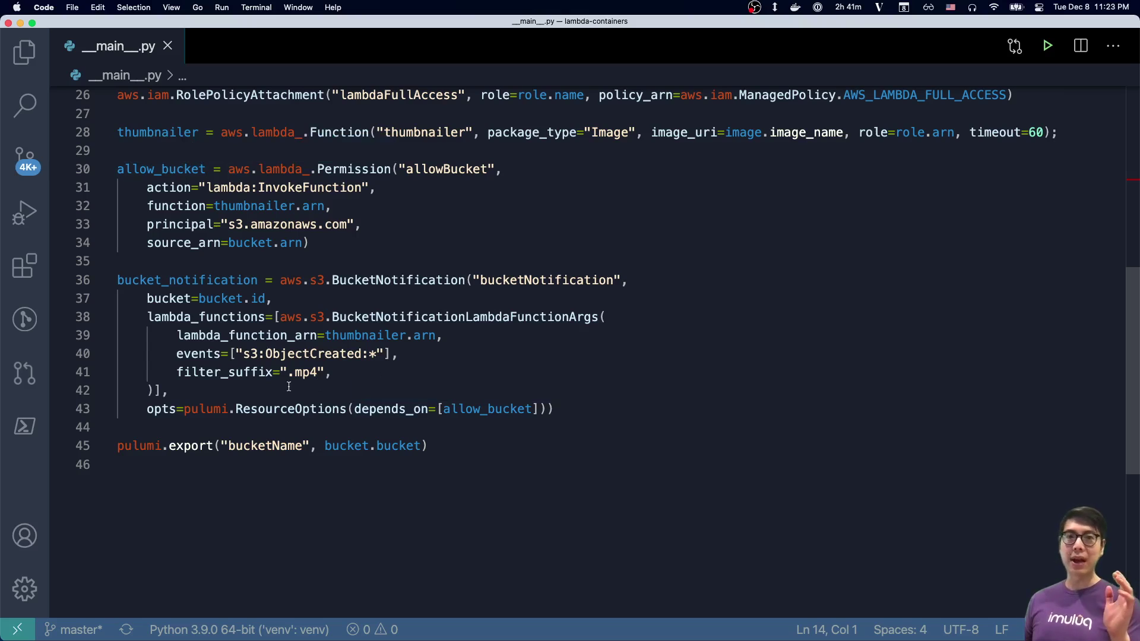
- Show the terminal and switch to the pulumi session's Lambda logs
click(249, 470)
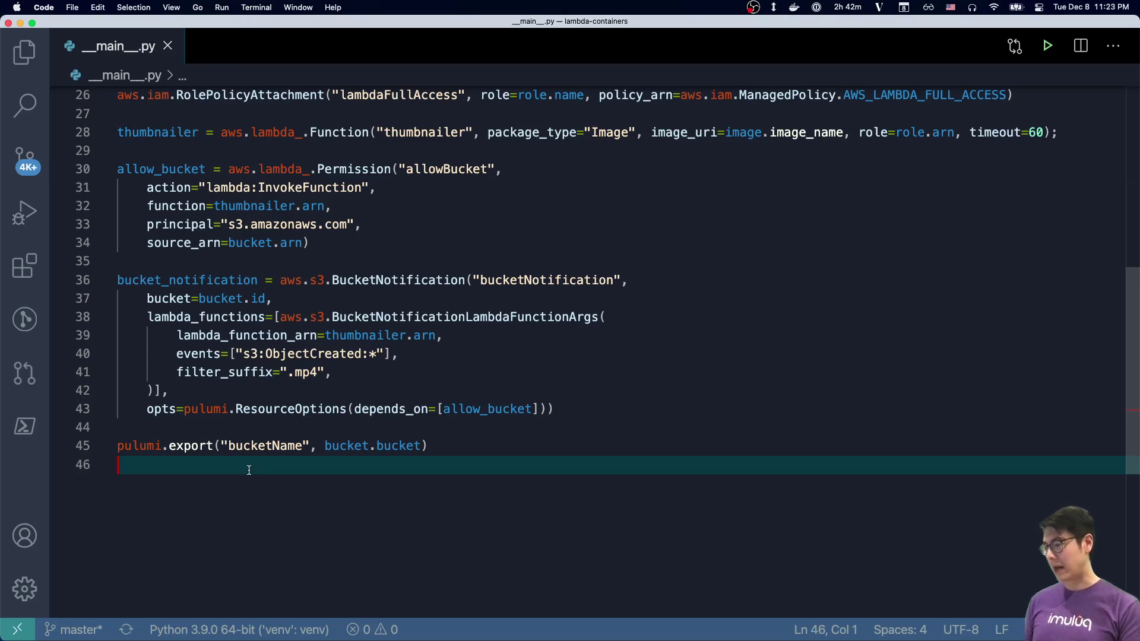
key(ctrl+grave)
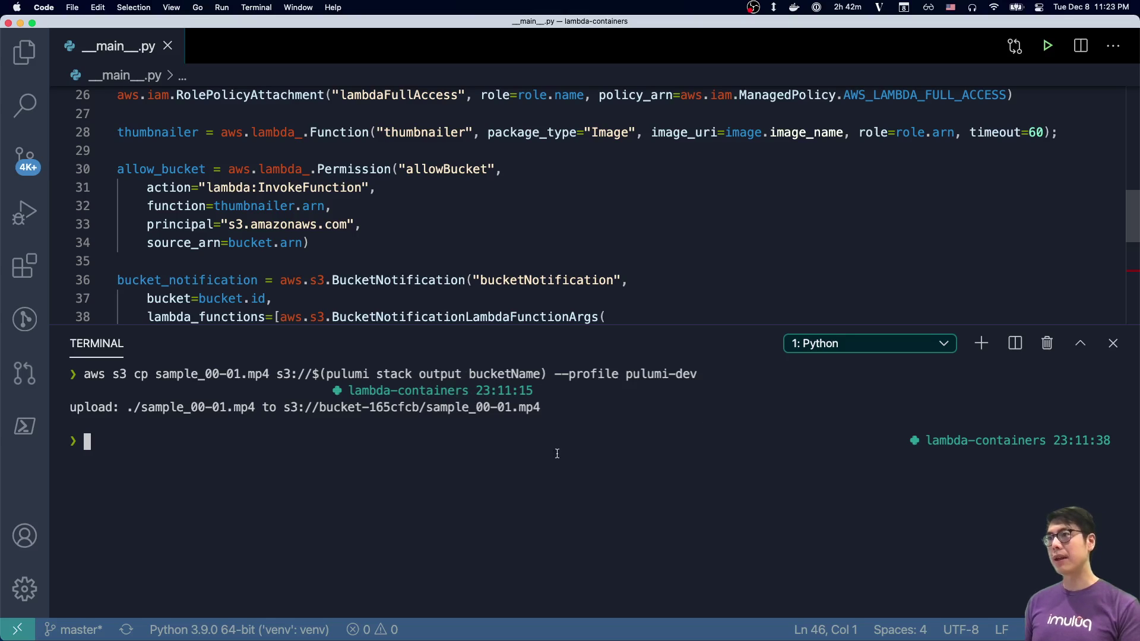
click(842, 353)
click(843, 365)
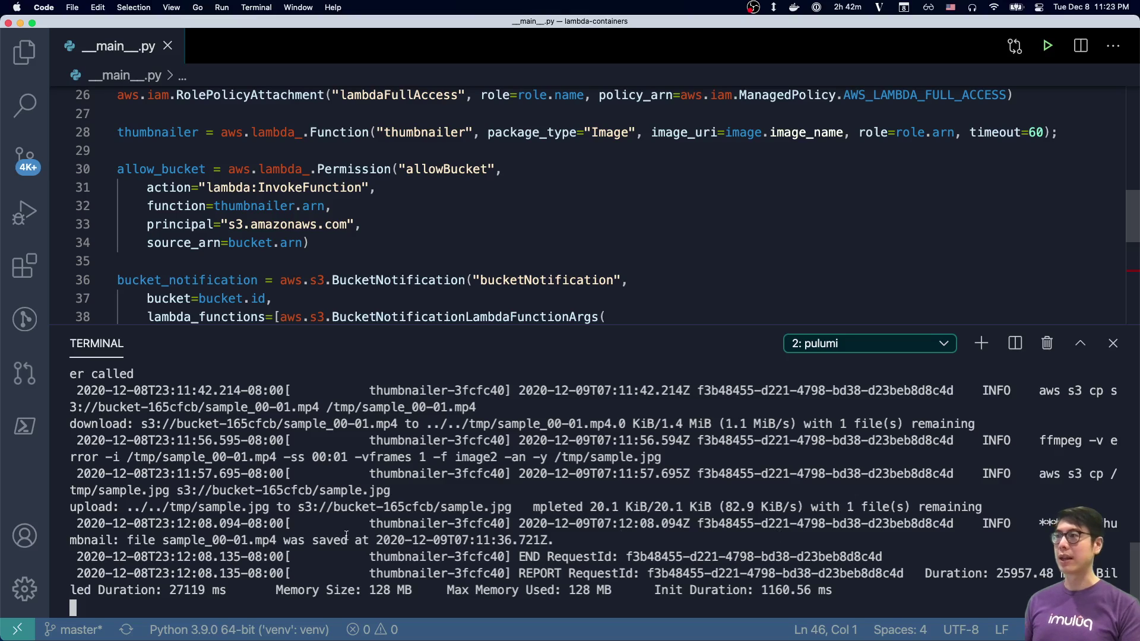
- Select the thumbnail's S3 path s3://bucket-165cfcb/sample.jpg in the logs, then list the terminals
drag(163, 540, 255, 541)
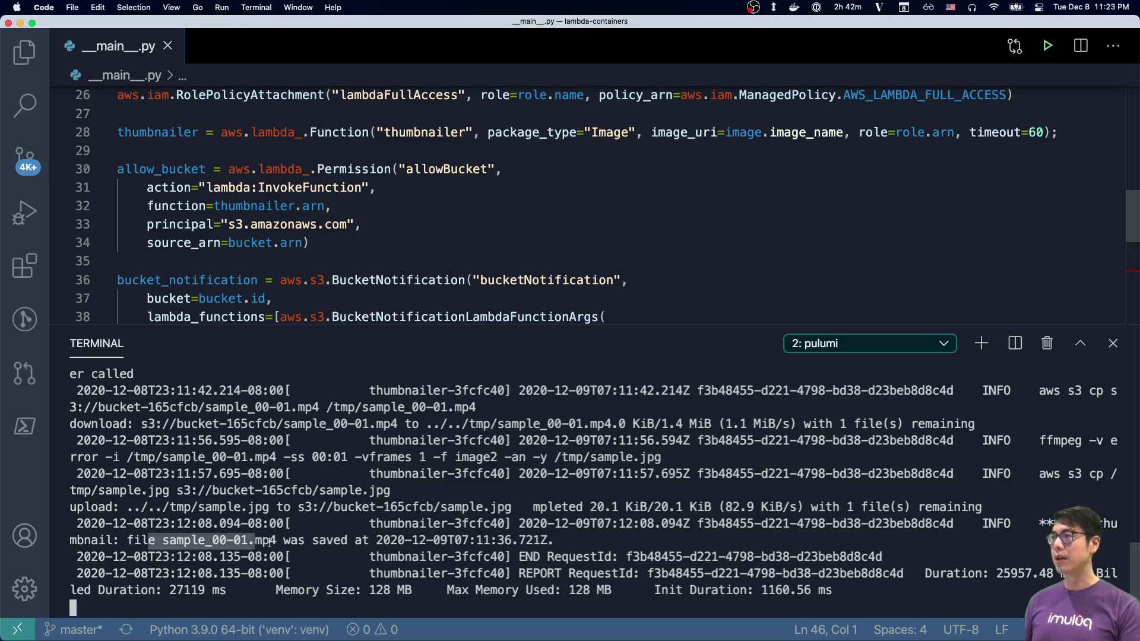
click(270, 541)
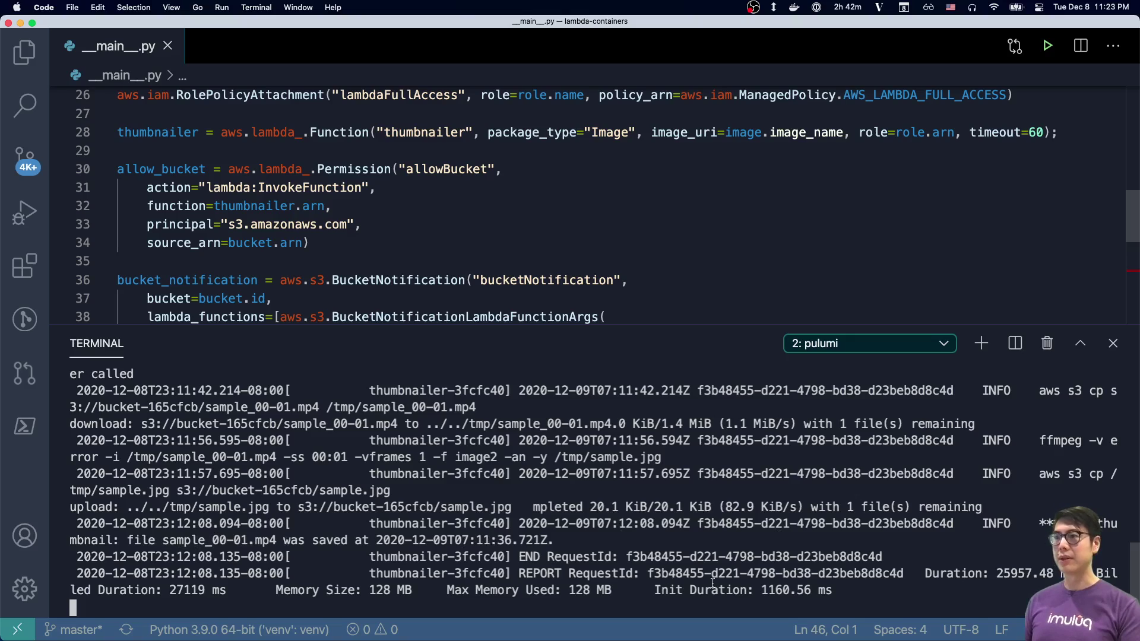
double_click(624, 462)
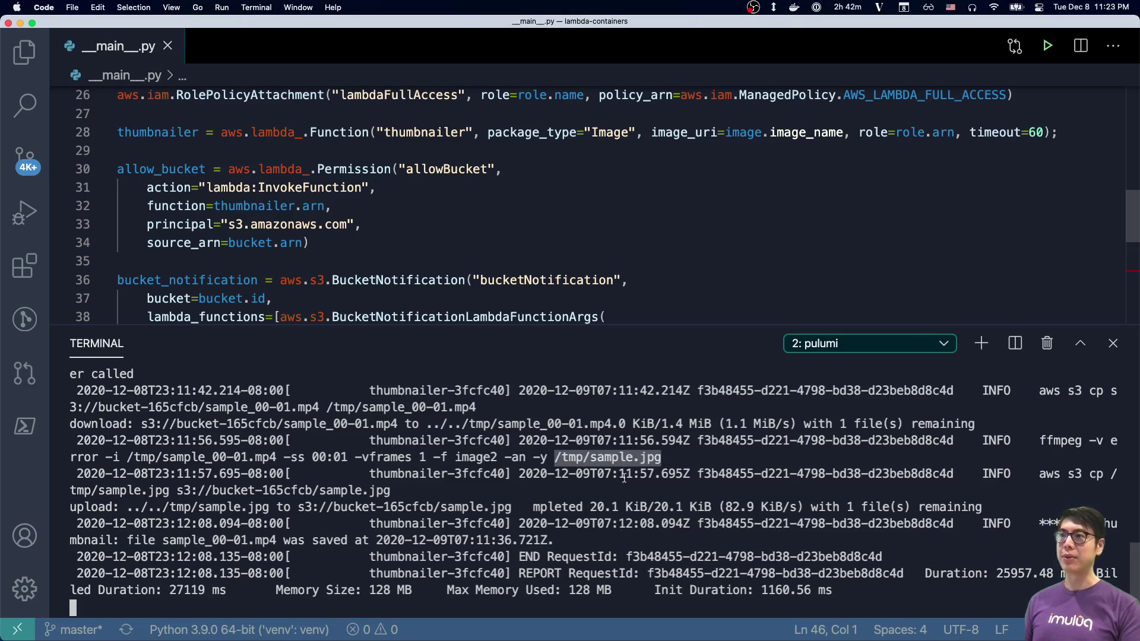
double_click(255, 508)
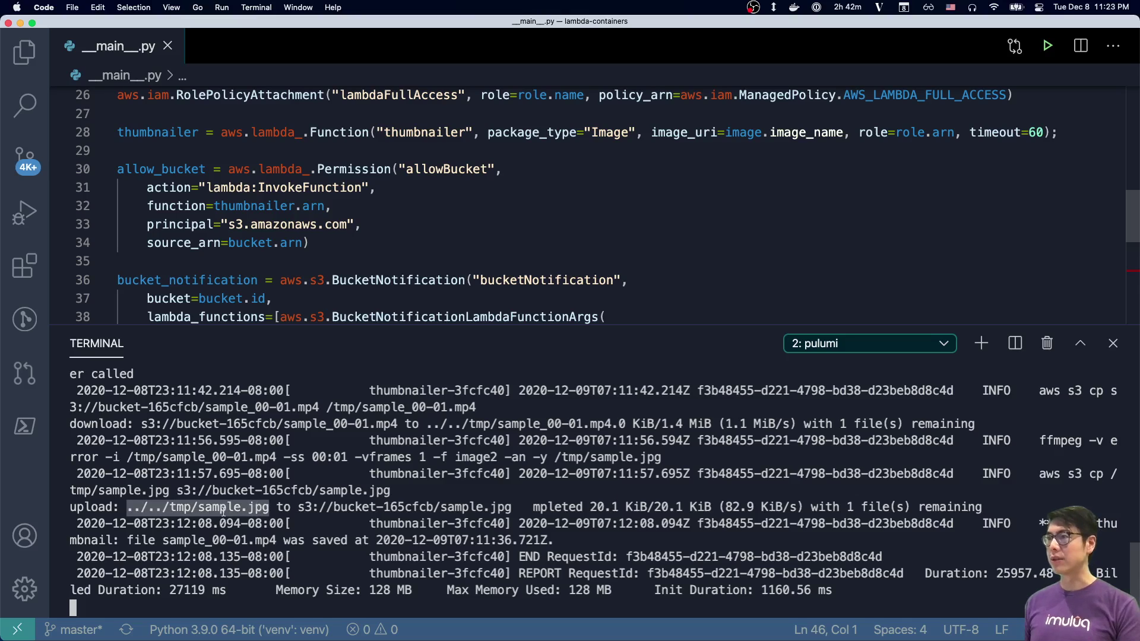
double_click(326, 508)
key(super+c)
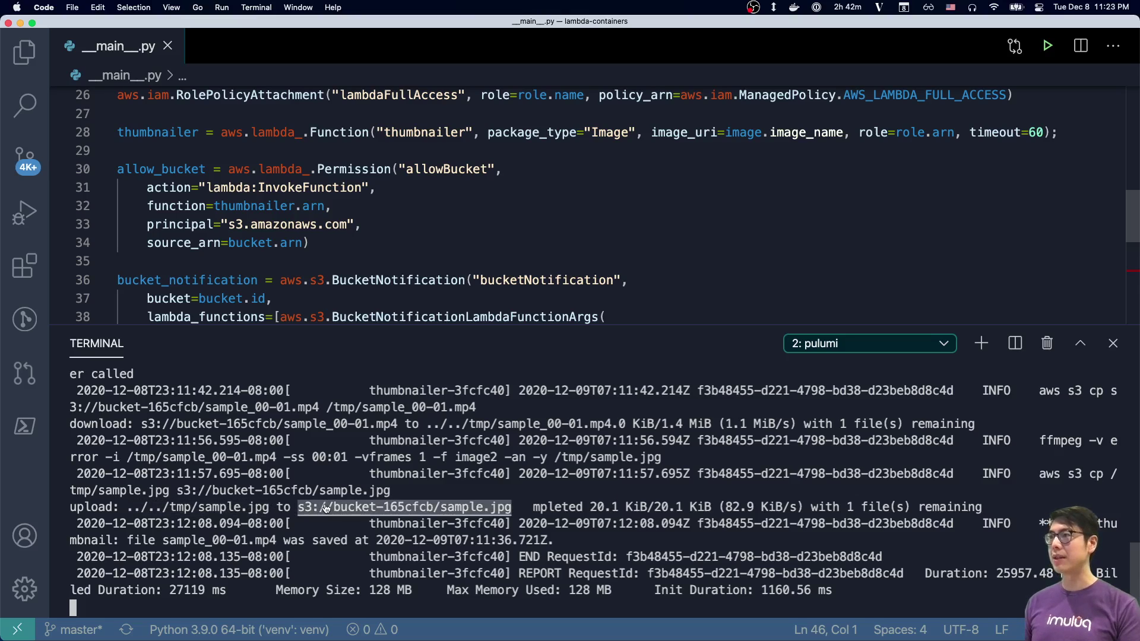
click(805, 347)
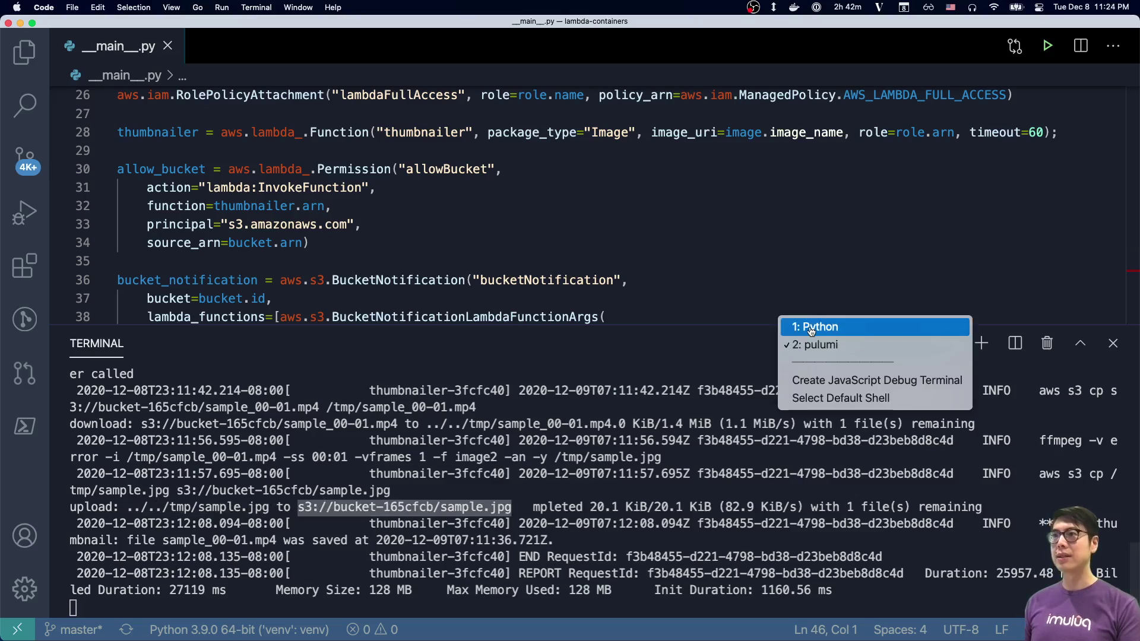
- In the Python terminal, download s3://bucket-165cfcb/sample.jpg via aws s3 cp with pulumi-dev, then open it
click(811, 327)
text(aws s3 cp)
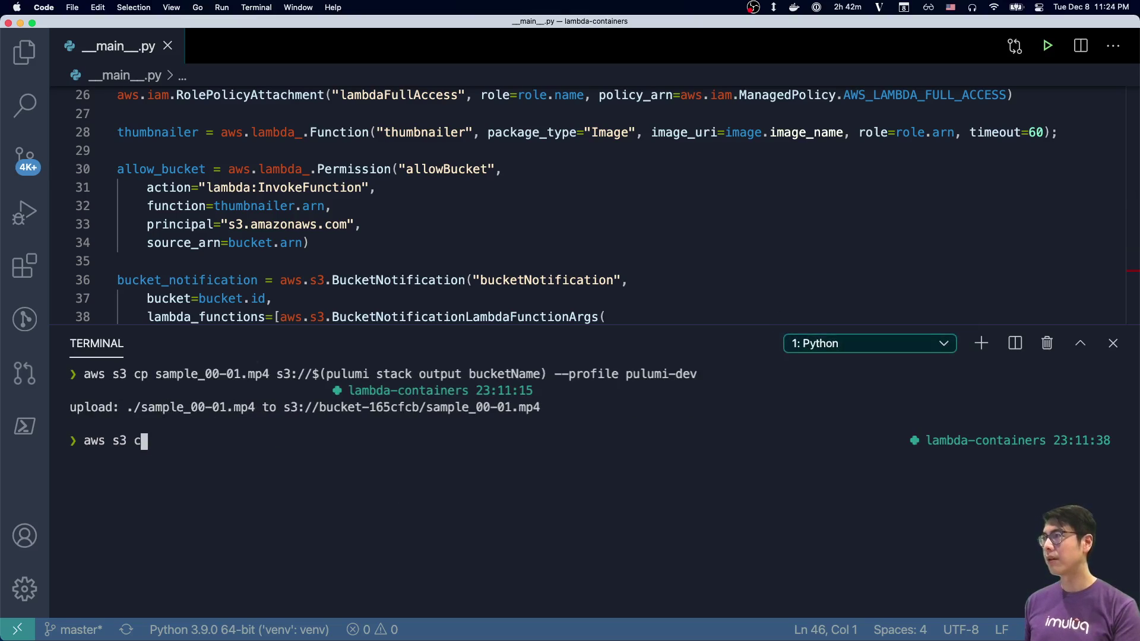
key(super+v)
text(sa)
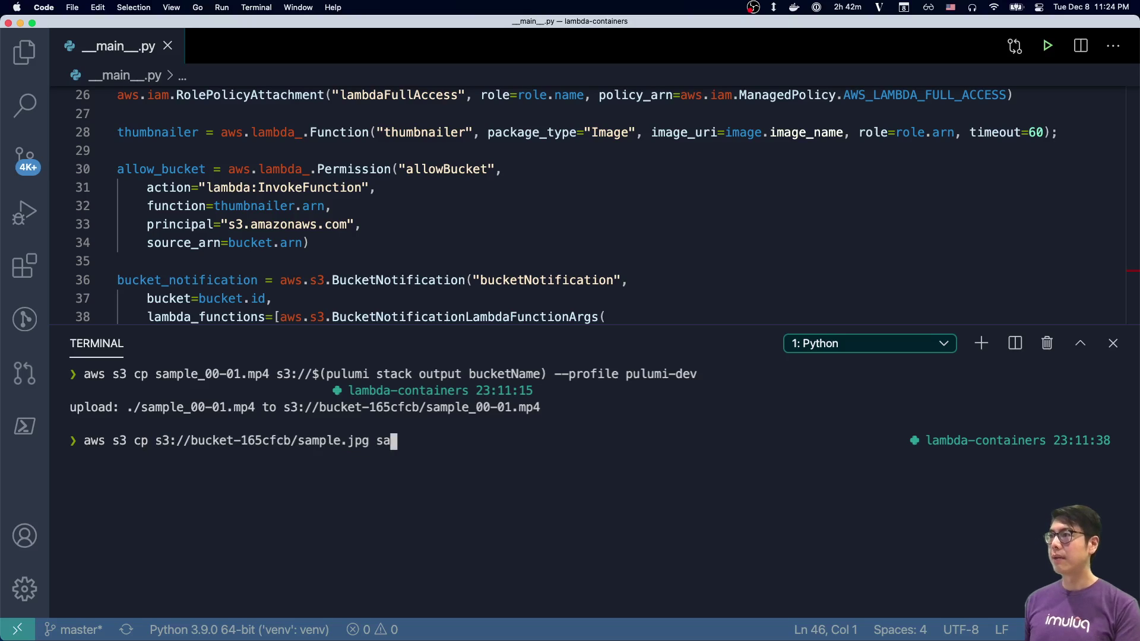
text(mple.jp)
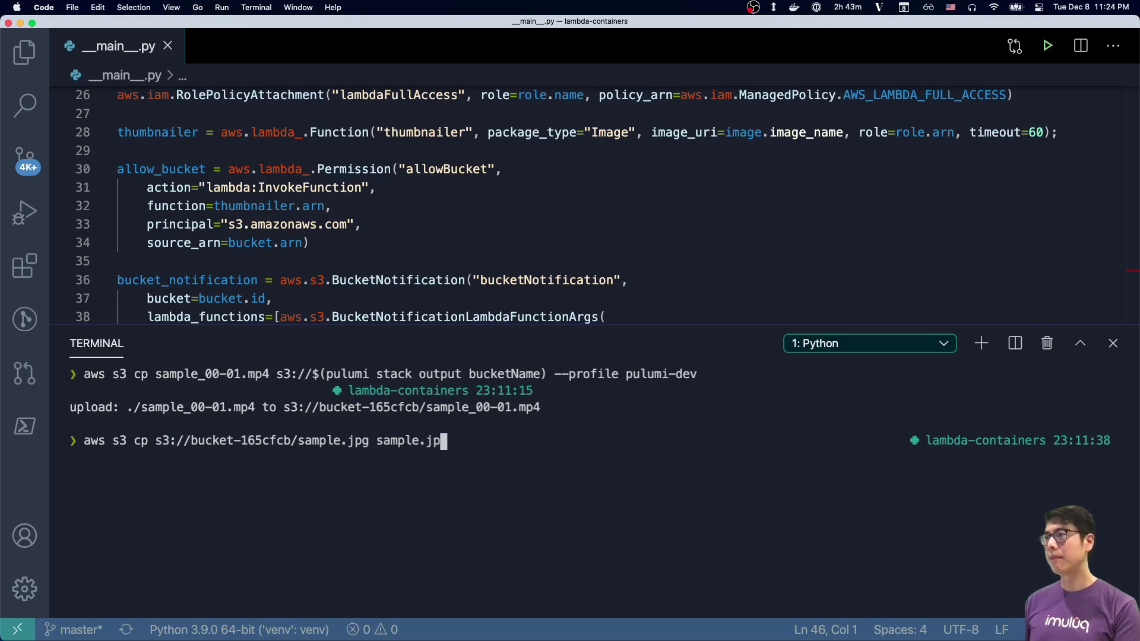
text(g --profile pulumi)
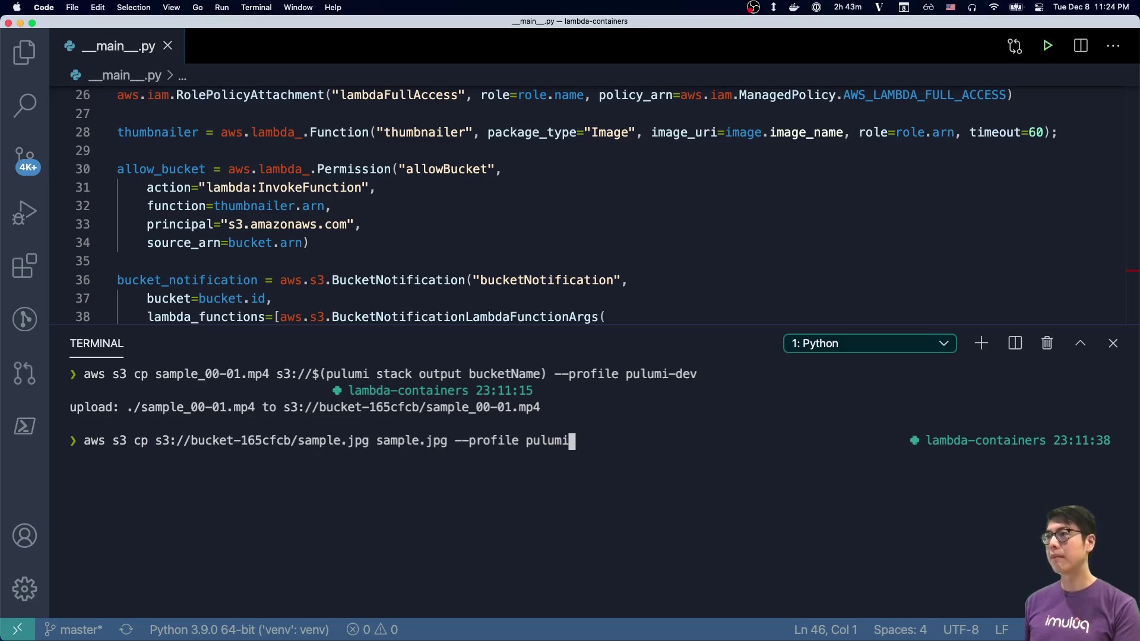
text(-dev)
key(Return)
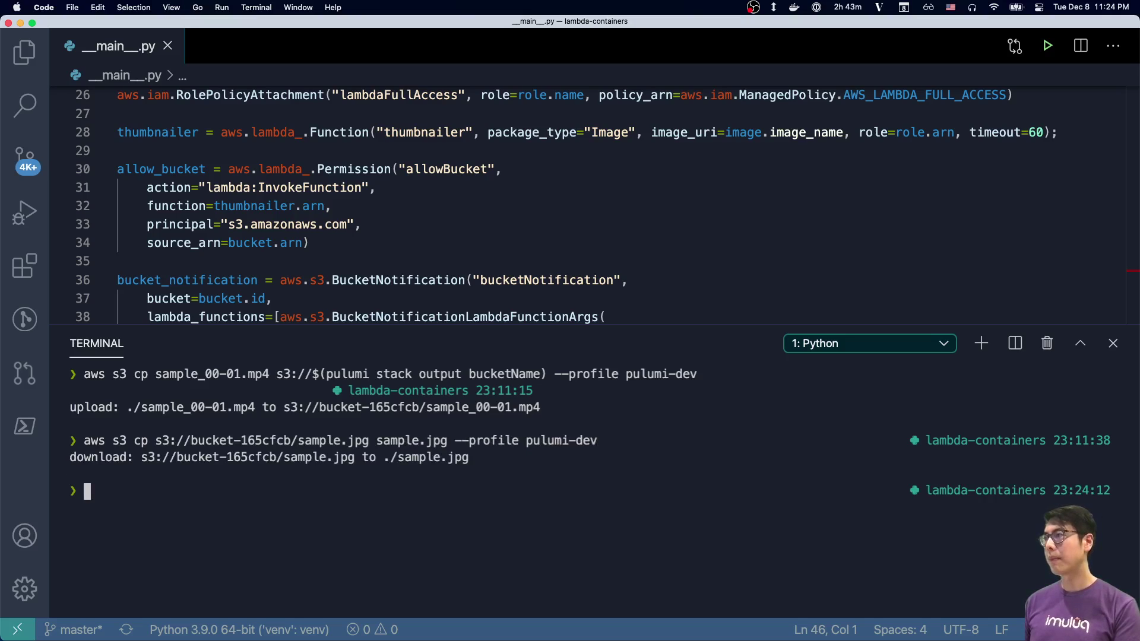
text(op)
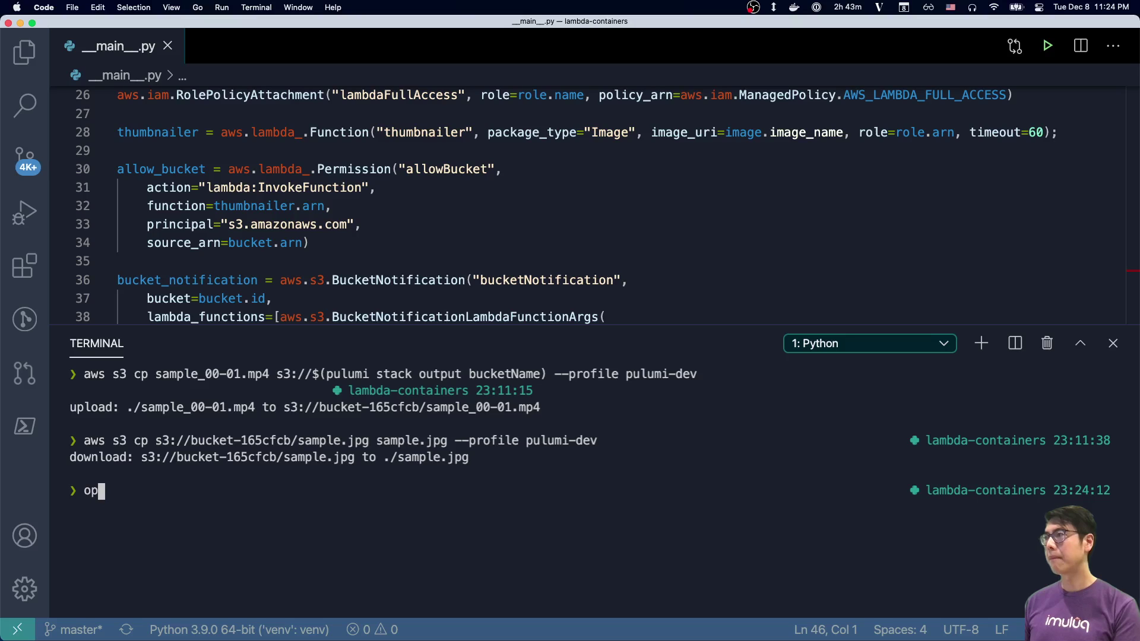
text(en sample.jp)
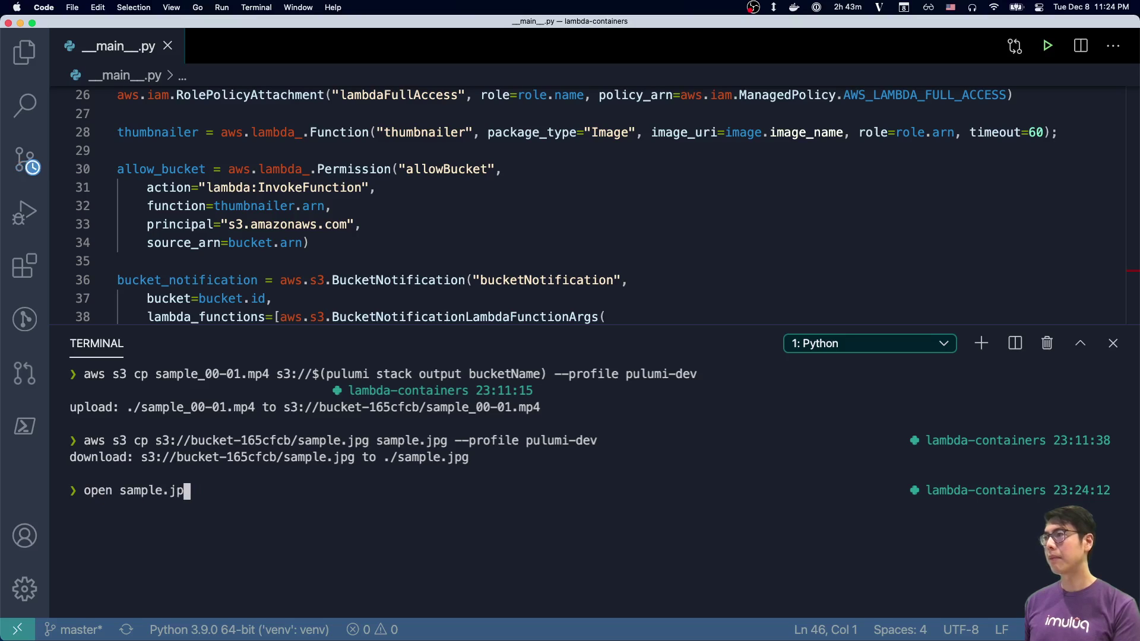
text(g)
key(Return)
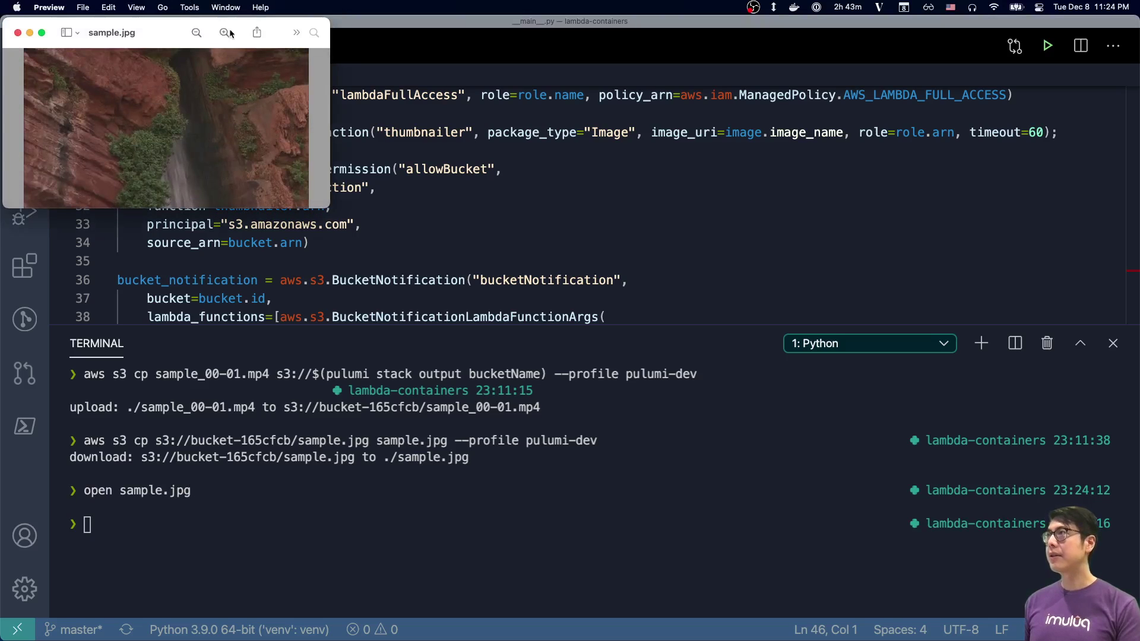
- Enlarge the Preview window to view the canyon waterfall thumbnail, close it, and show Explorer
drag(197, 33, 239, 72)
mouse_move(318, 249)
mouse_down()
mouse_move(453, 269)
mouse_move(640, 416)
mouse_up()
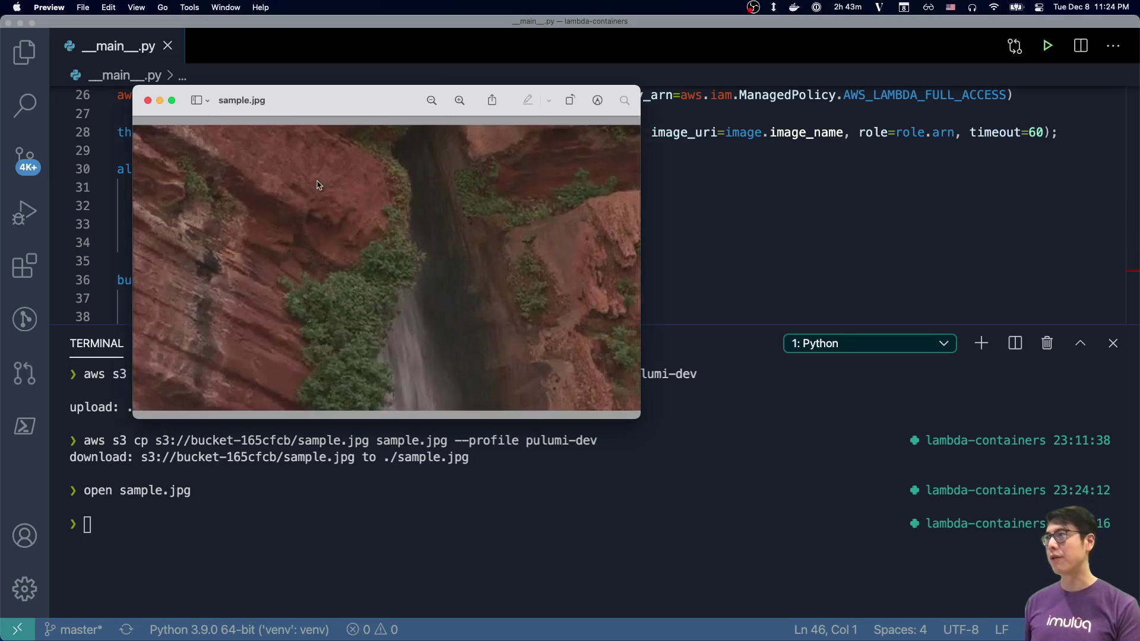
click(147, 100)
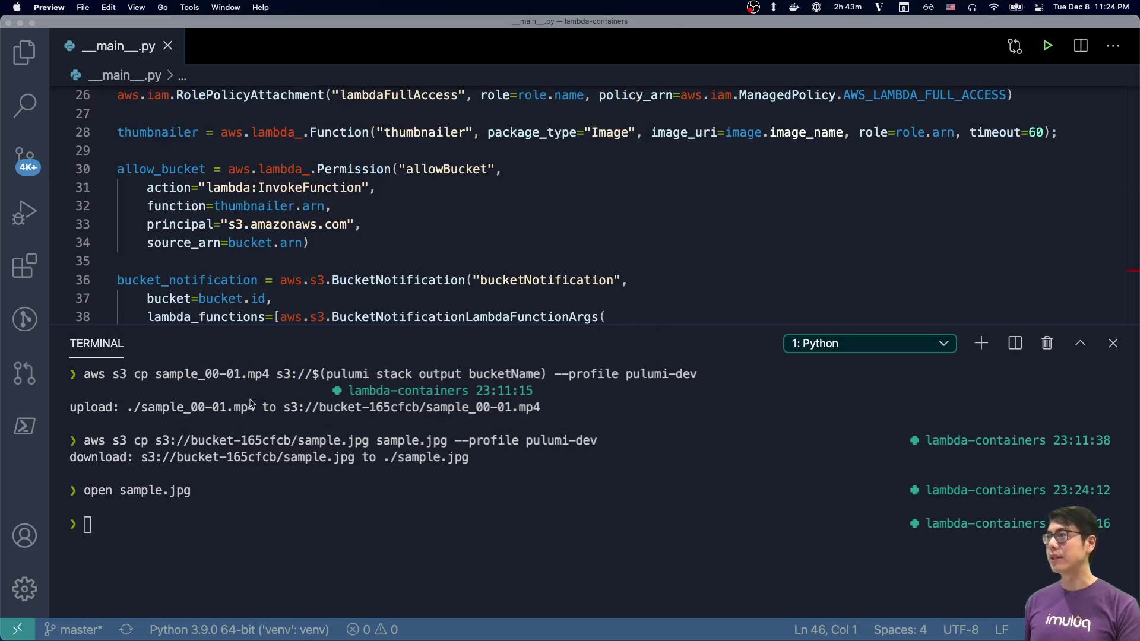
click(21, 60)
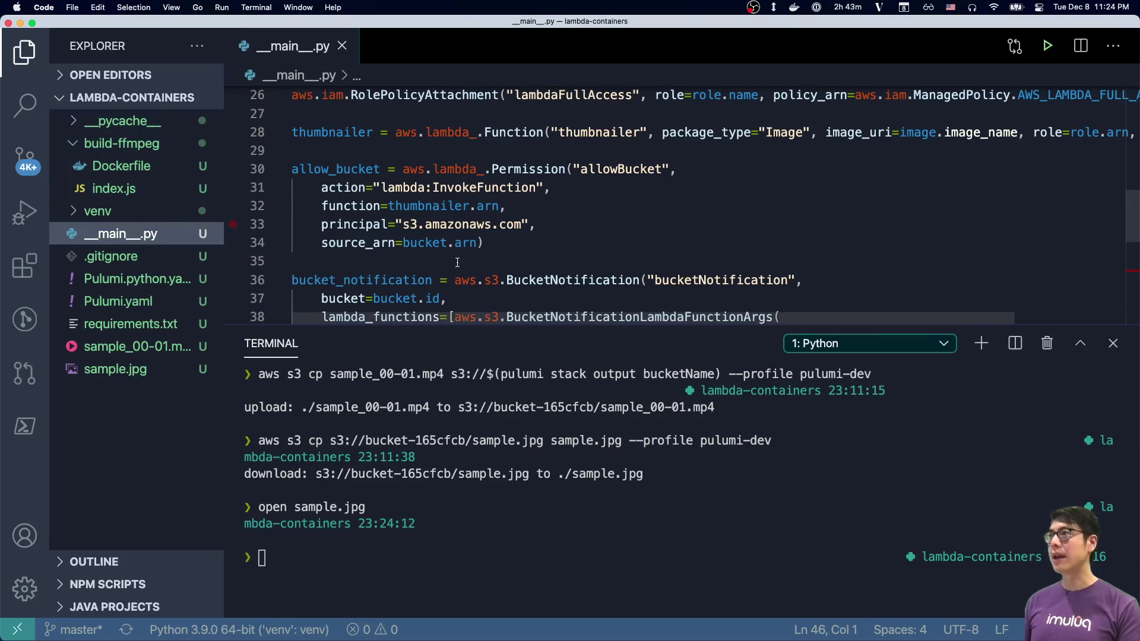
scroll(459, 260, up, 5)
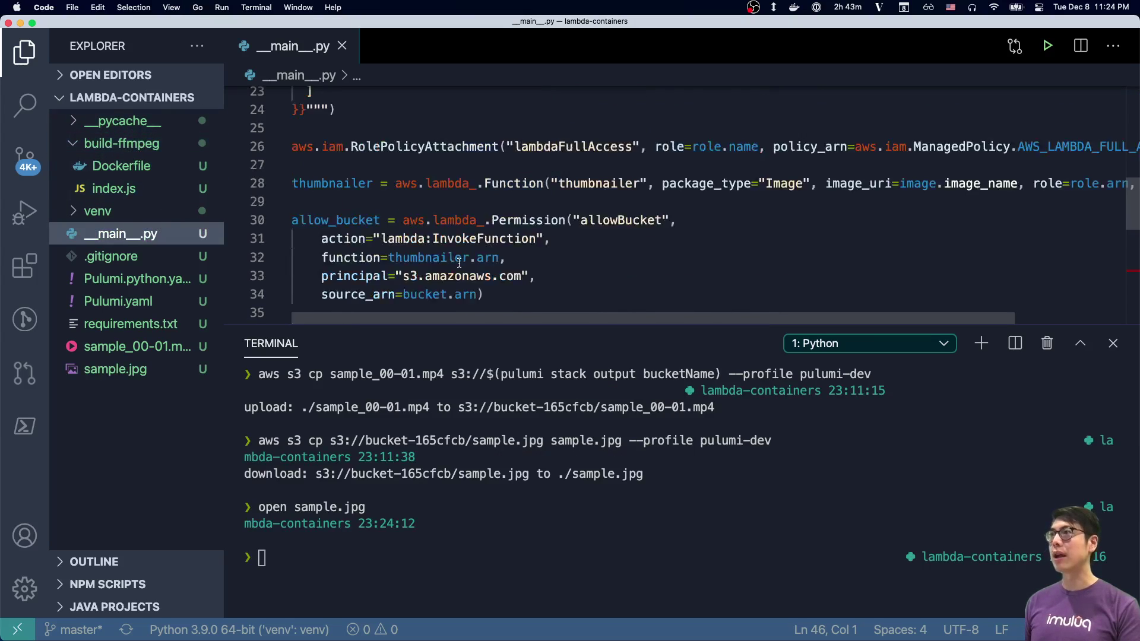
- Read through build-ffmpeg's Dockerfile install steps with the terminal panel hidden
click(125, 169)
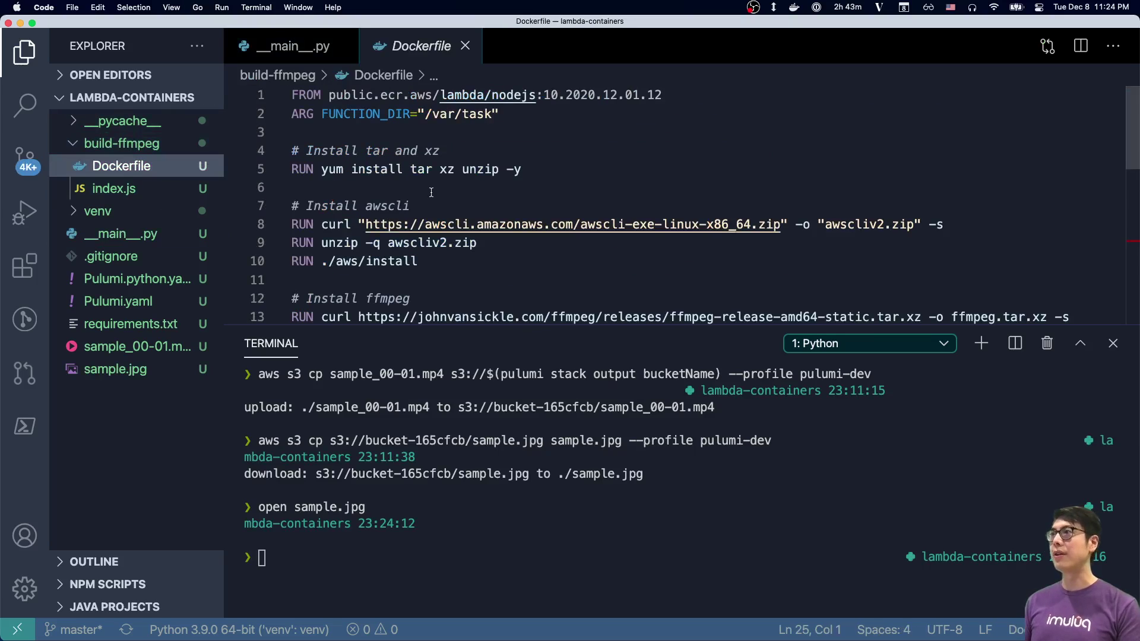
click(431, 189)
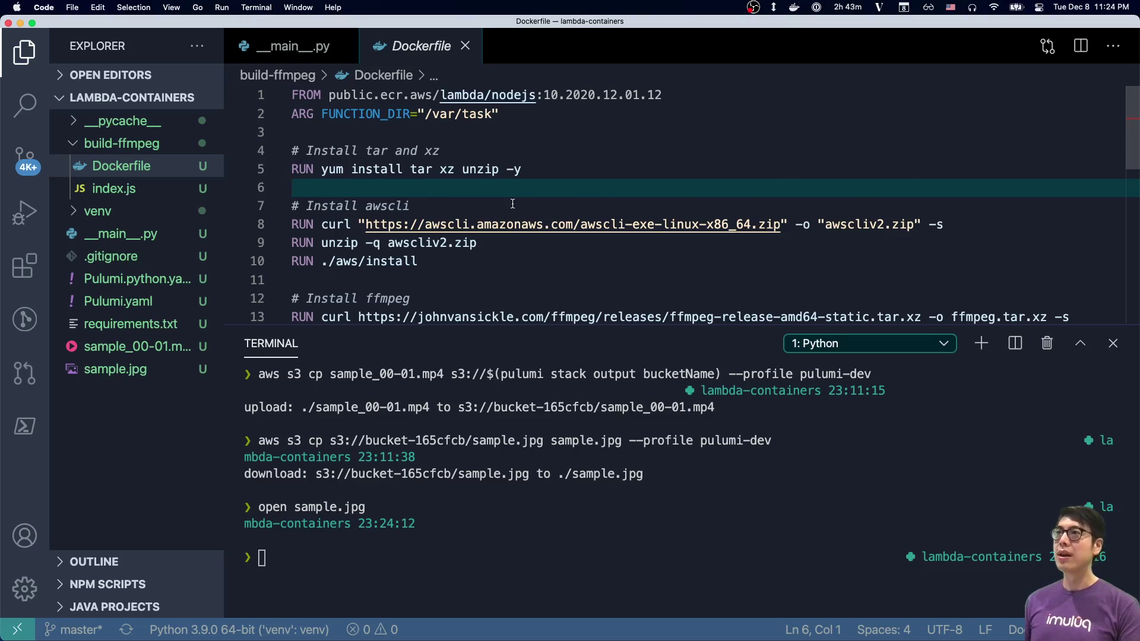
scroll(512, 205, down, 2)
scroll(511, 203, down, 2)
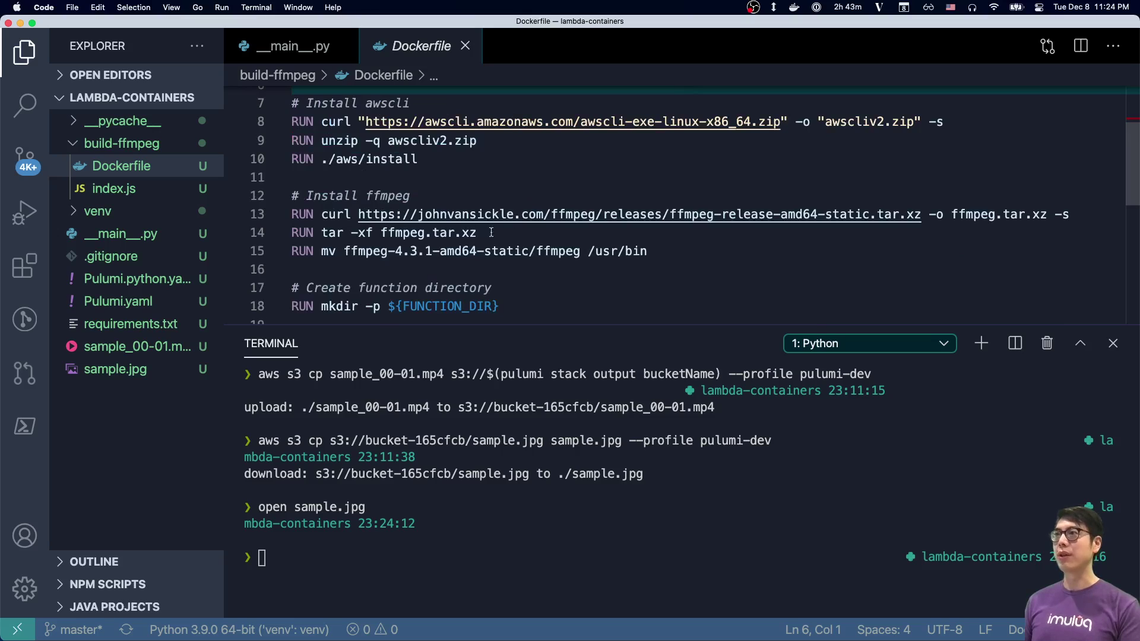
click(491, 267)
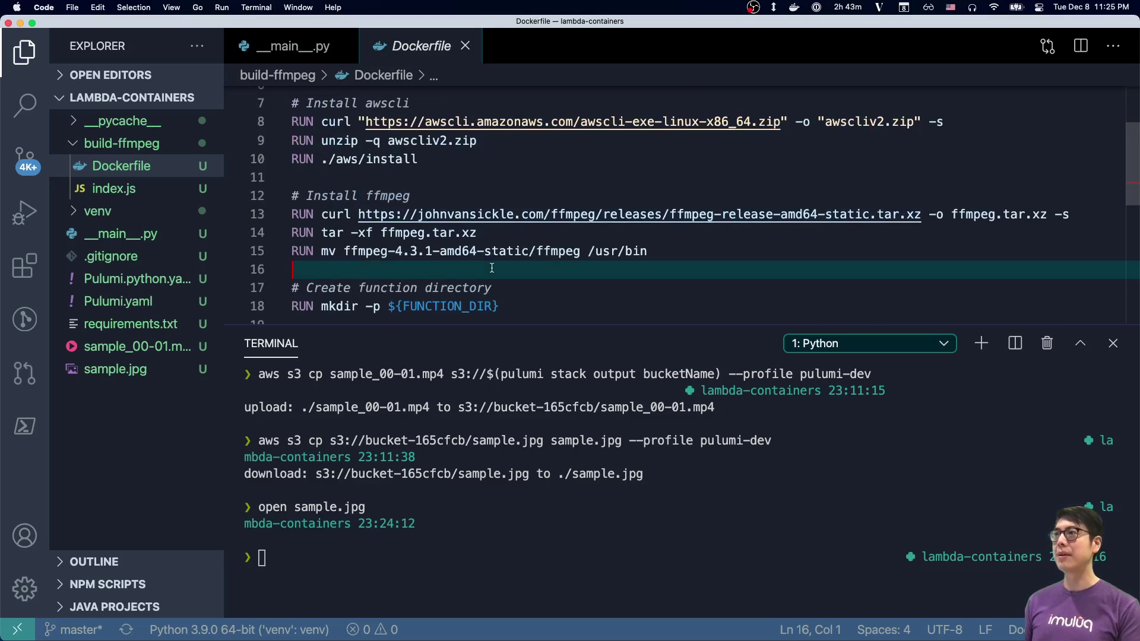
key(ctrl+grave)
key(ctrl+grave)
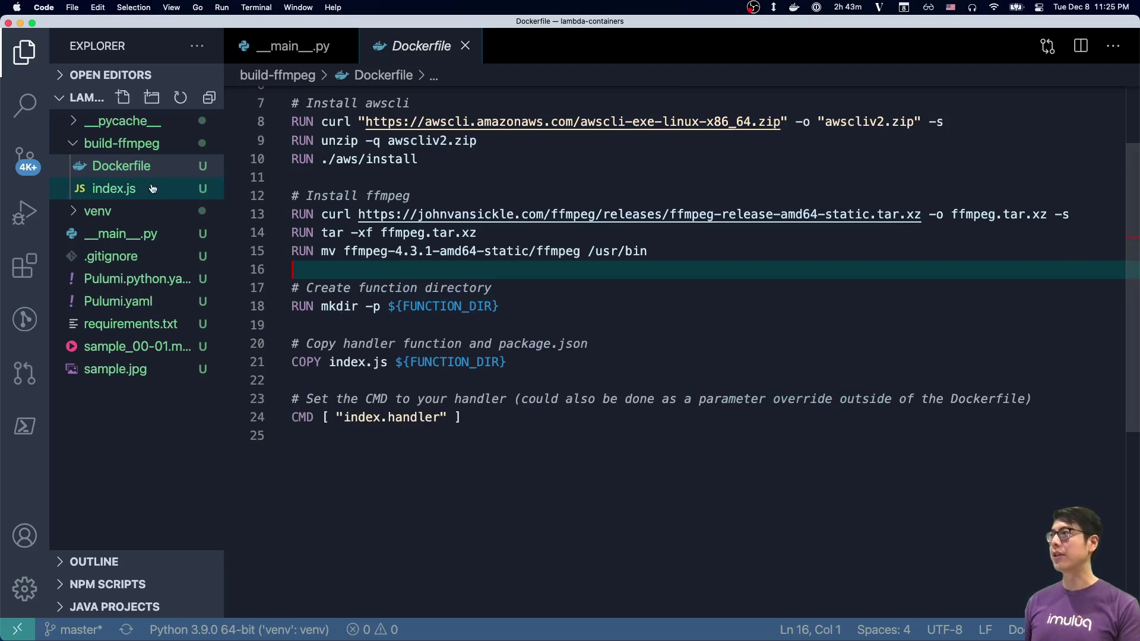
- Read the index.js thumbnail handler, then return to the __main__.py tab
click(113, 188)
scroll(482, 250, down, 5)
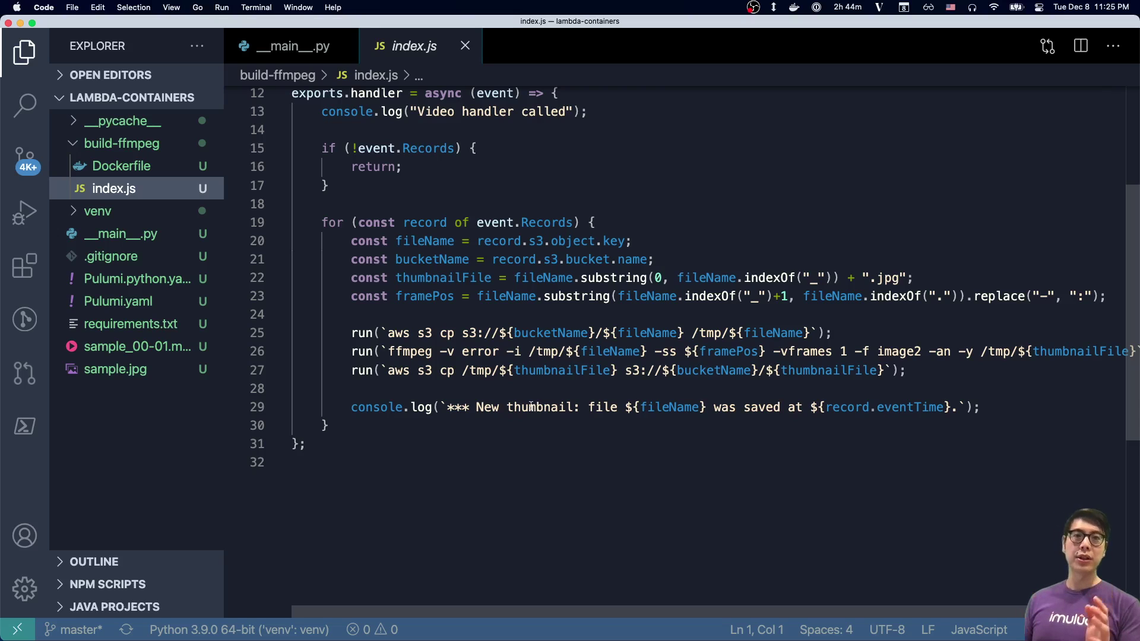
click(294, 47)
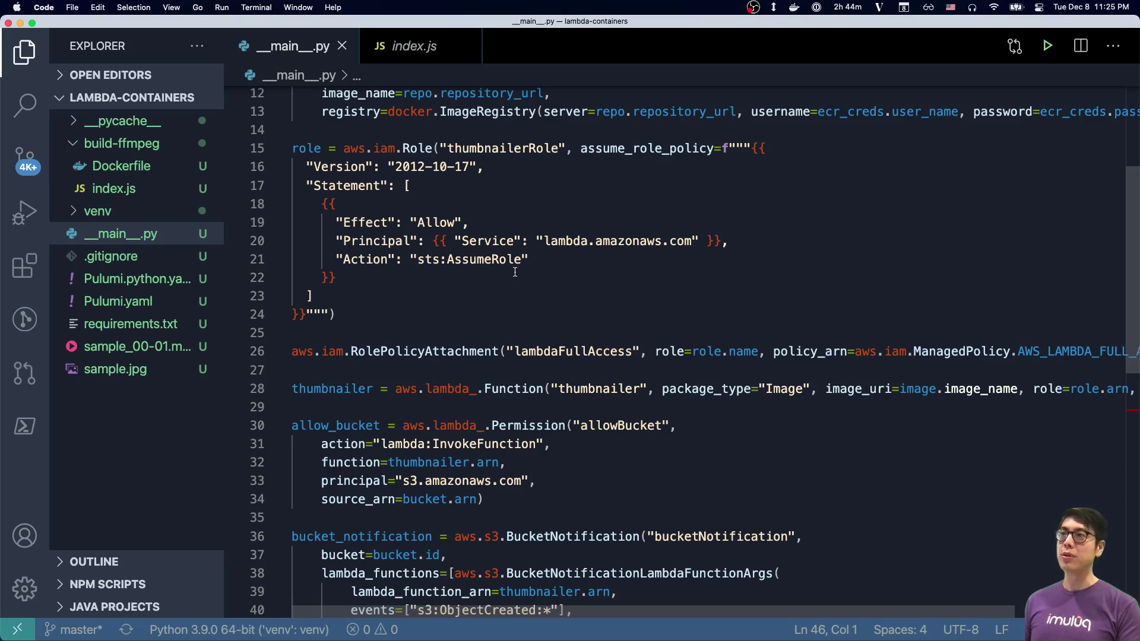
scroll(520, 295, up, 4)
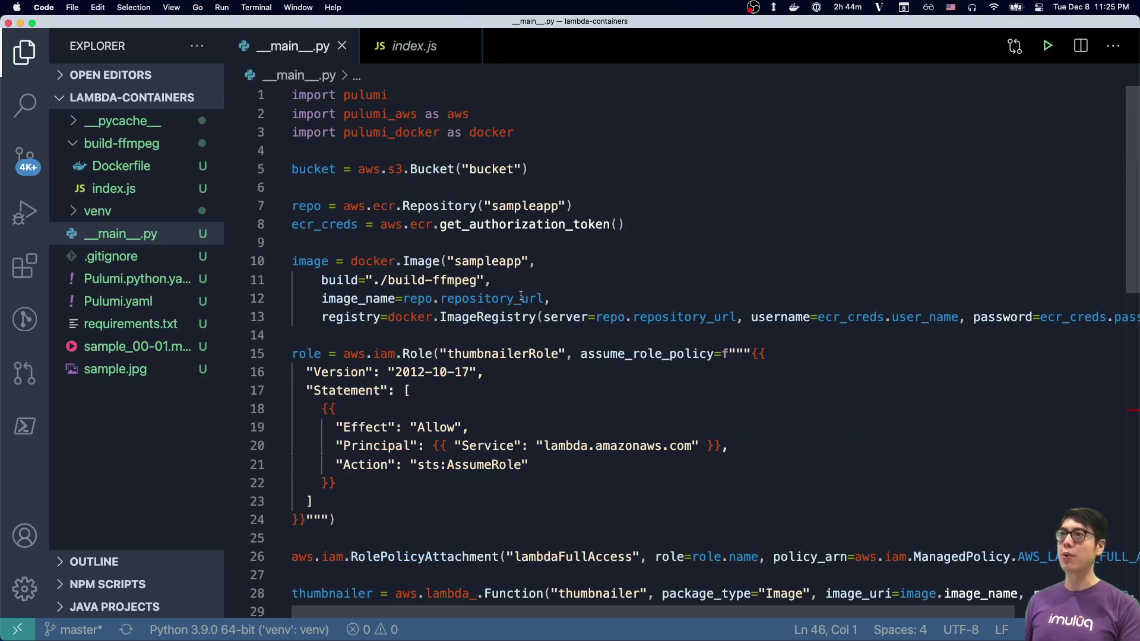